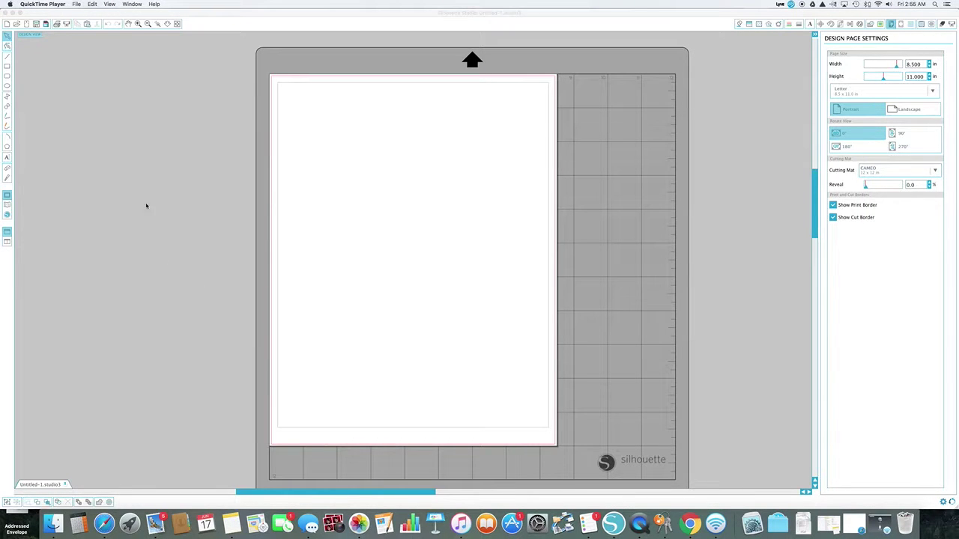
Open the artisan label set from the design library onto the letter page
{"action": "left_click", "coordinate": [7, 210]}
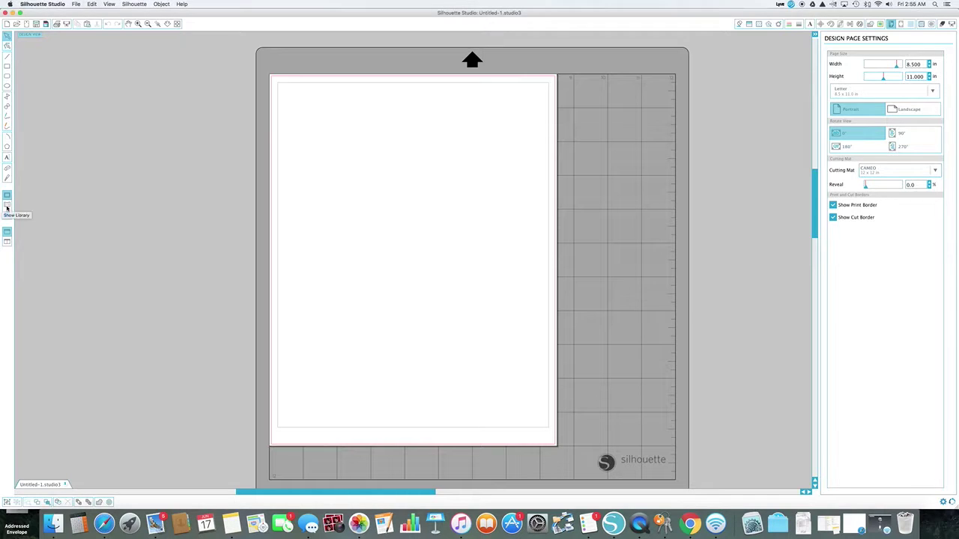
{"action": "left_click", "coordinate": [7, 208]}
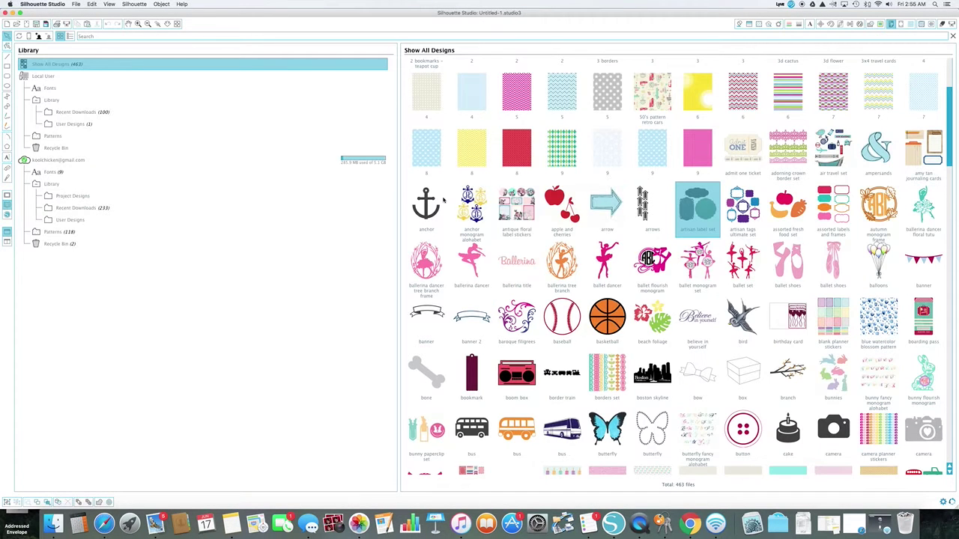
{"action": "double_click", "coordinate": [703, 224]}
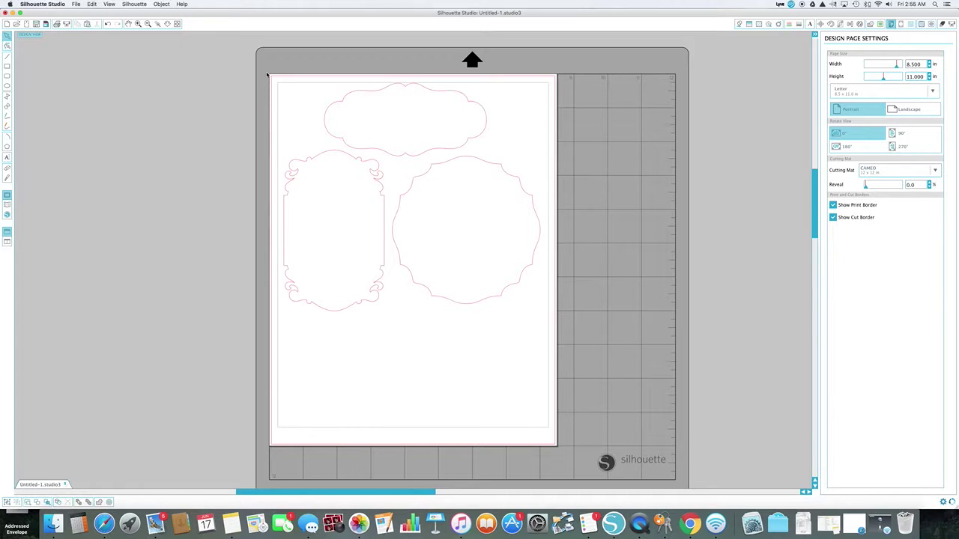
Ungroup the three label outlines and set the round scalloped frame aside
{"action": "left_click_drag", "start_coordinate": [265, 73], "coordinate": [563, 342]}
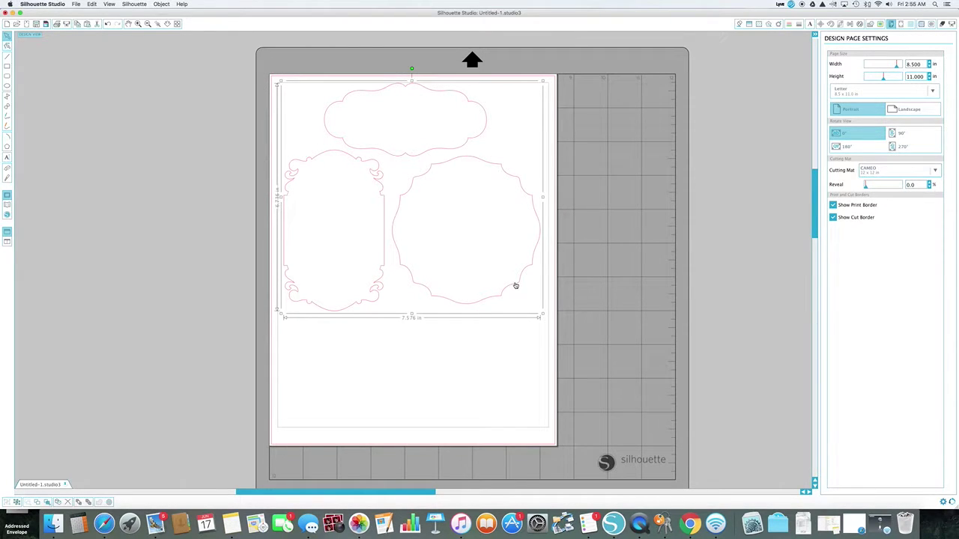
{"action": "right_click", "coordinate": [516, 286]}
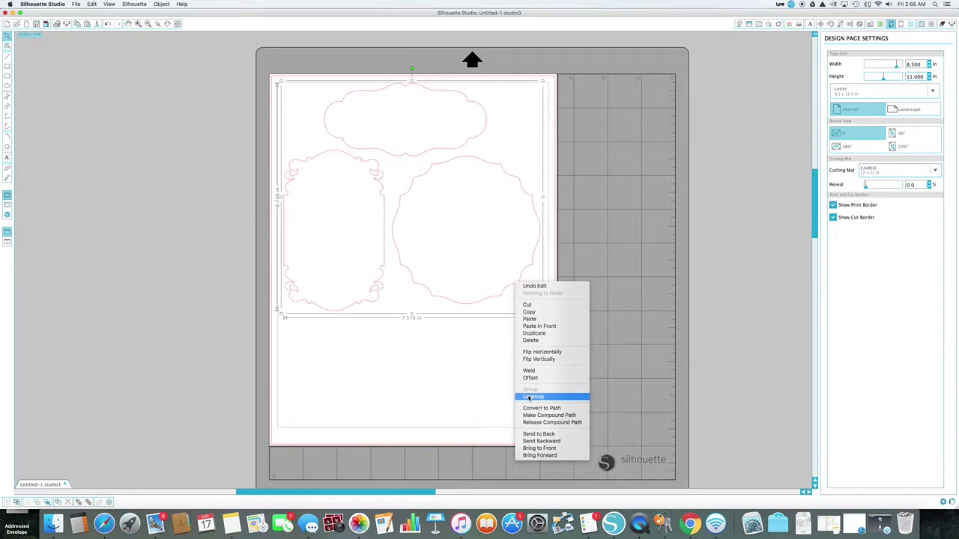
{"action": "left_click", "coordinate": [532, 396]}
{"action": "left_click", "coordinate": [469, 385]}
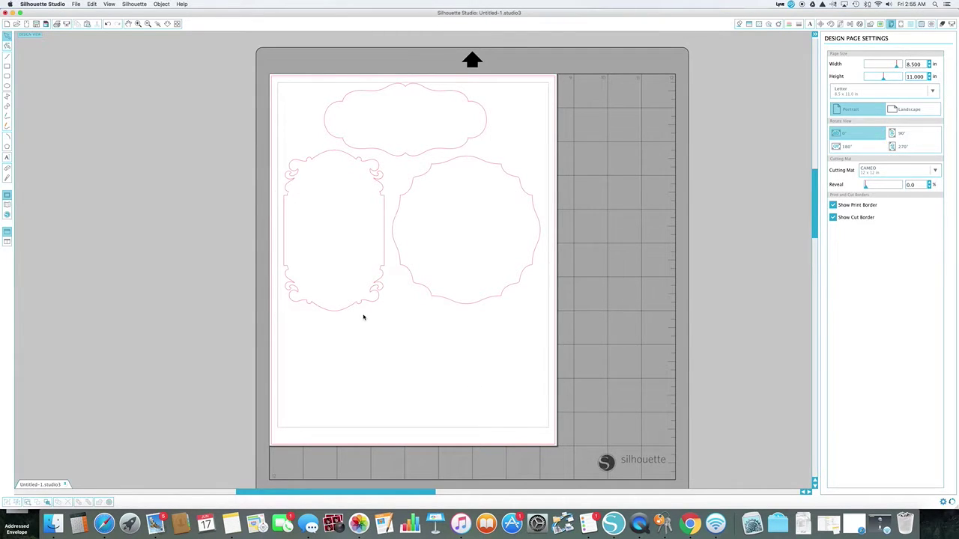
{"action": "left_click_drag", "start_coordinate": [499, 296], "coordinate": [701, 292]}
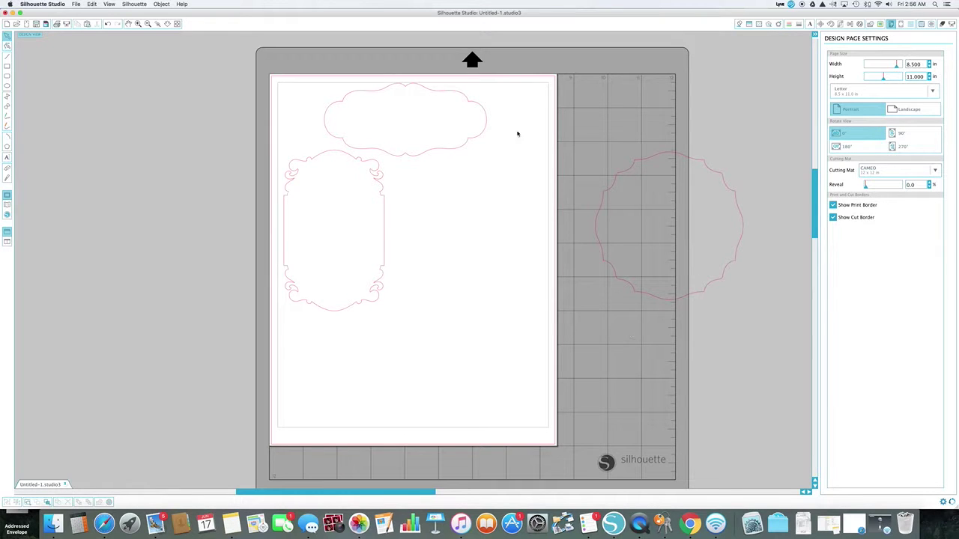
Delete the two remaining label frames from the page
{"action": "left_click_drag", "start_coordinate": [515, 102], "coordinate": [313, 271]}
{"action": "right_click", "coordinate": [353, 306]}
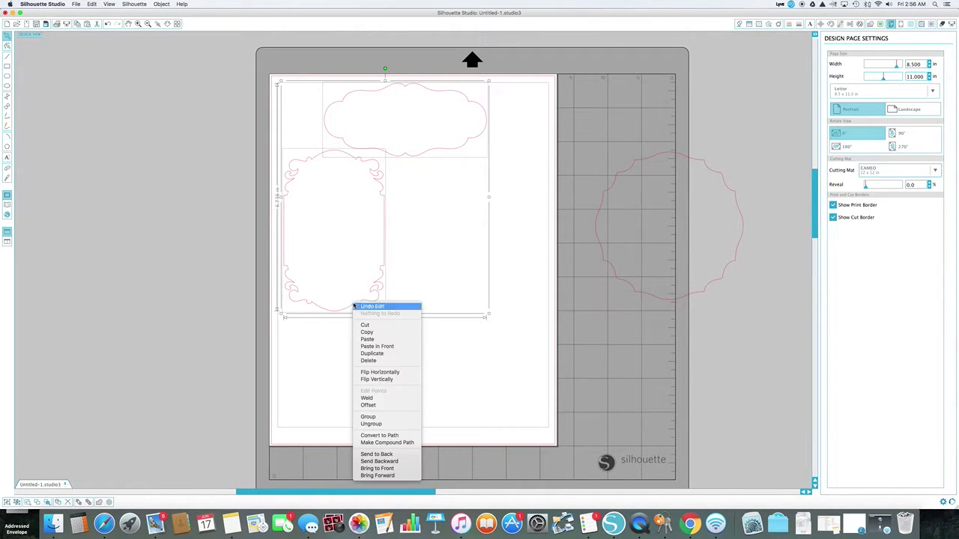
{"action": "left_click", "coordinate": [387, 363]}
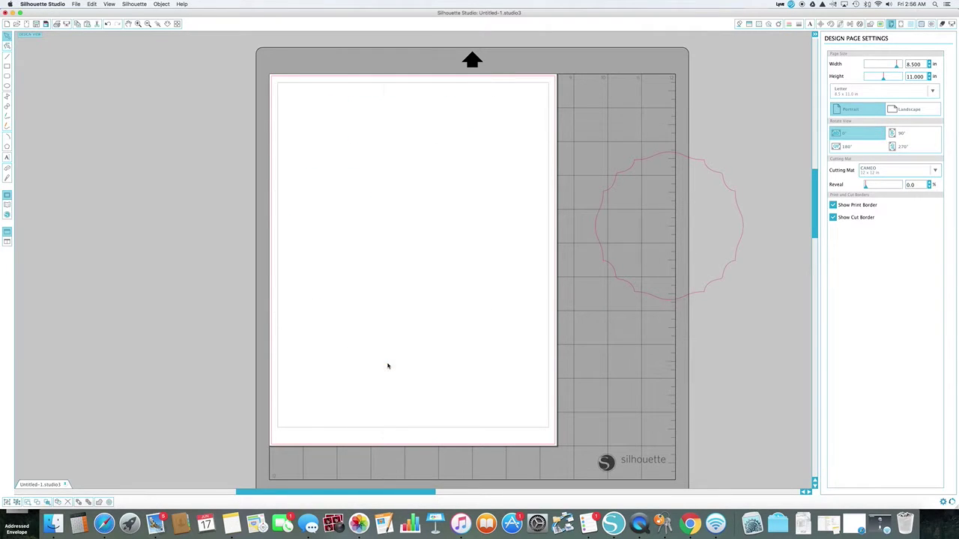
Resize the scalloped circle to about 2.091 in square and place it at the page's upper left
{"action": "left_click_drag", "start_coordinate": [674, 299], "coordinate": [417, 310]}
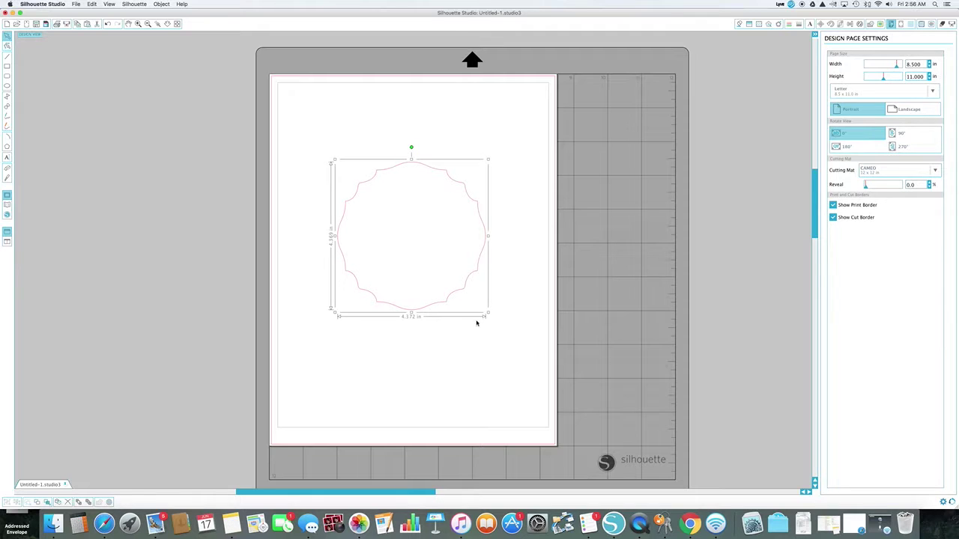
{"action": "left_click_drag", "start_coordinate": [488, 313], "coordinate": [408, 241]}
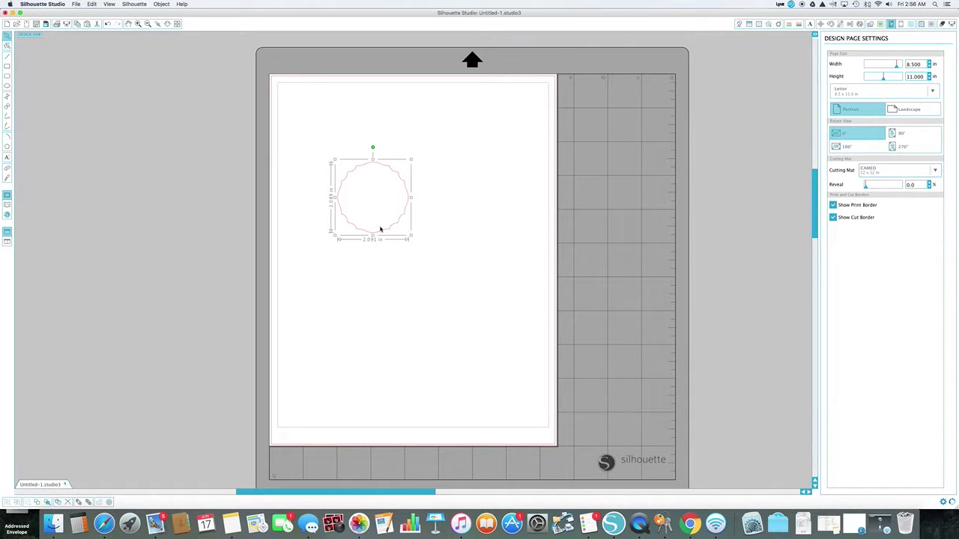
{"action": "left_click_drag", "start_coordinate": [382, 232], "coordinate": [650, 242]}
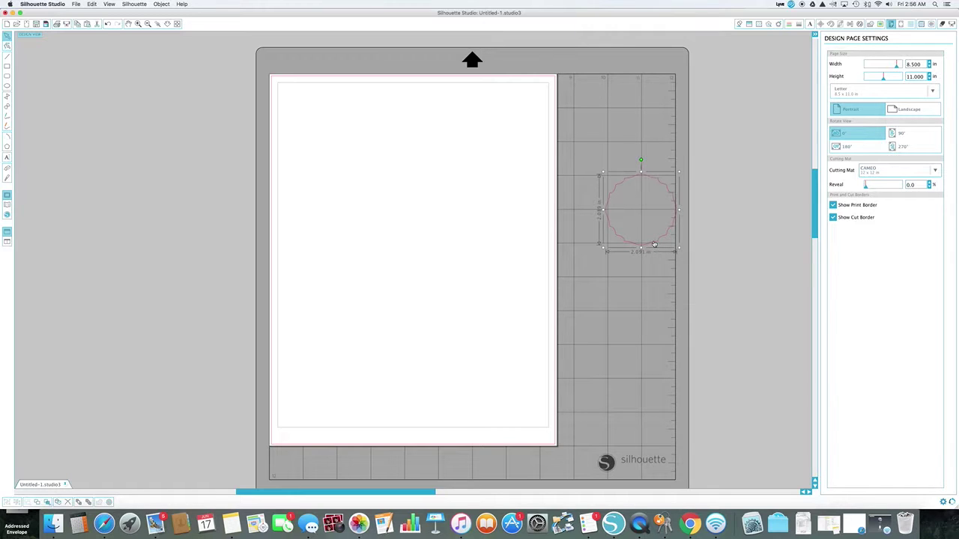
{"action": "left_click_drag", "start_coordinate": [654, 245], "coordinate": [365, 222]}
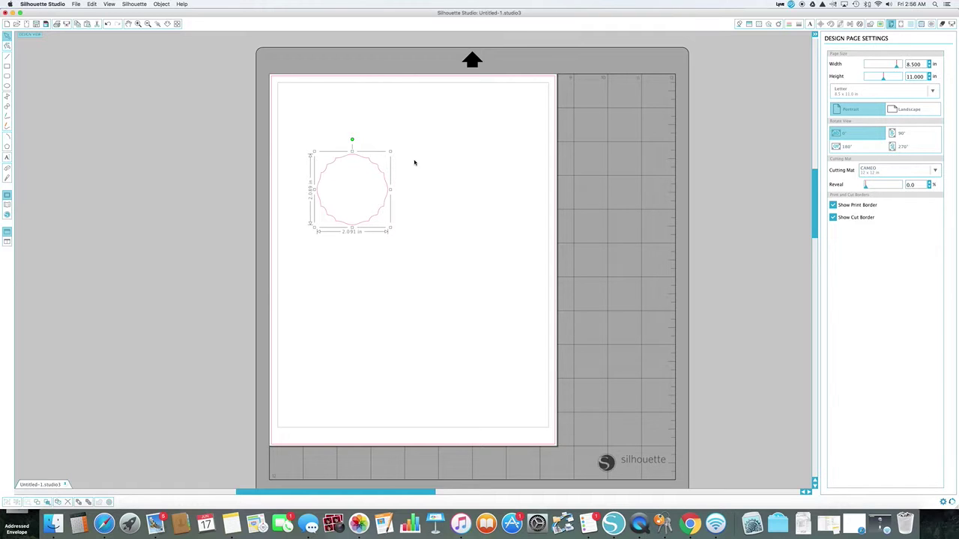
Duplicate the scalloped circle twice, placing each copy to the right in a row of three
{"action": "right_click", "coordinate": [384, 209]}
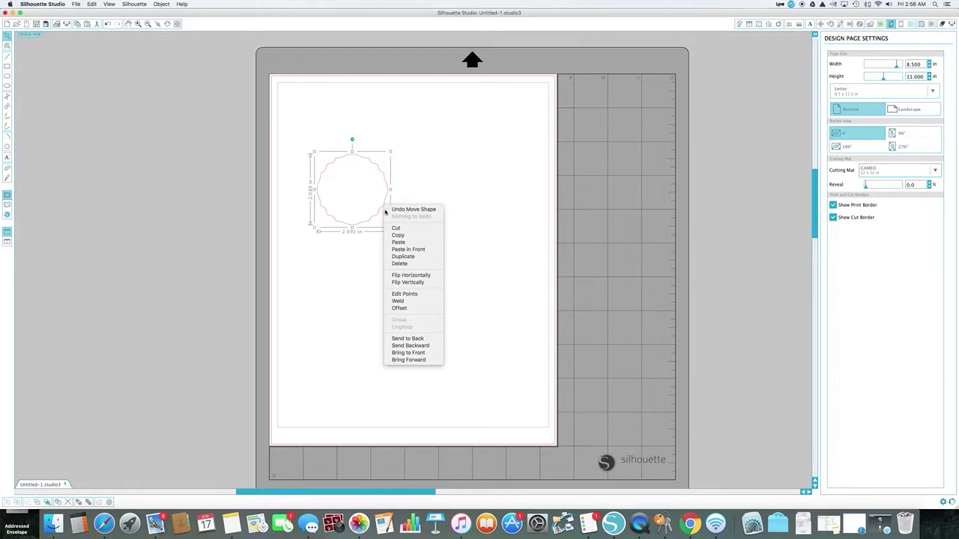
{"action": "left_click", "coordinate": [403, 257]}
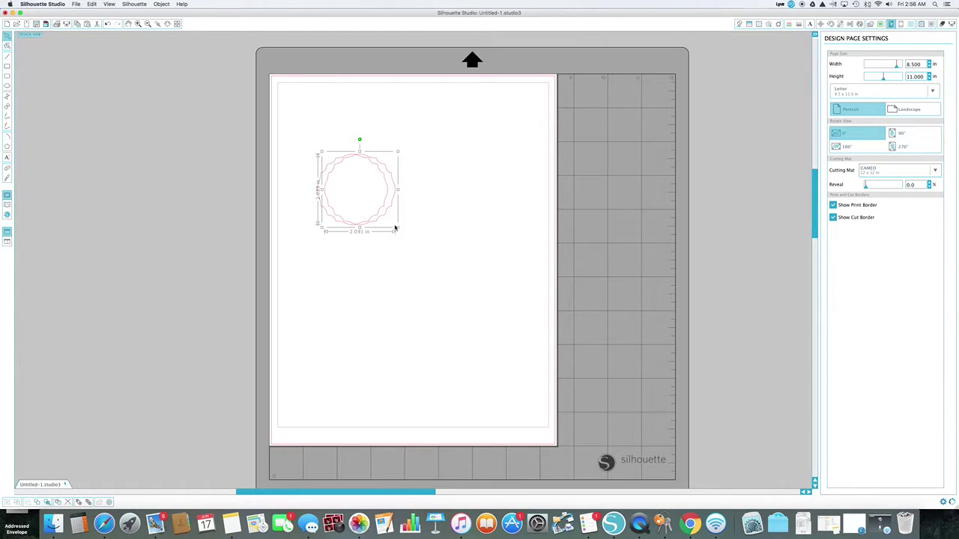
{"action": "left_click_drag", "start_coordinate": [387, 215], "coordinate": [449, 201]}
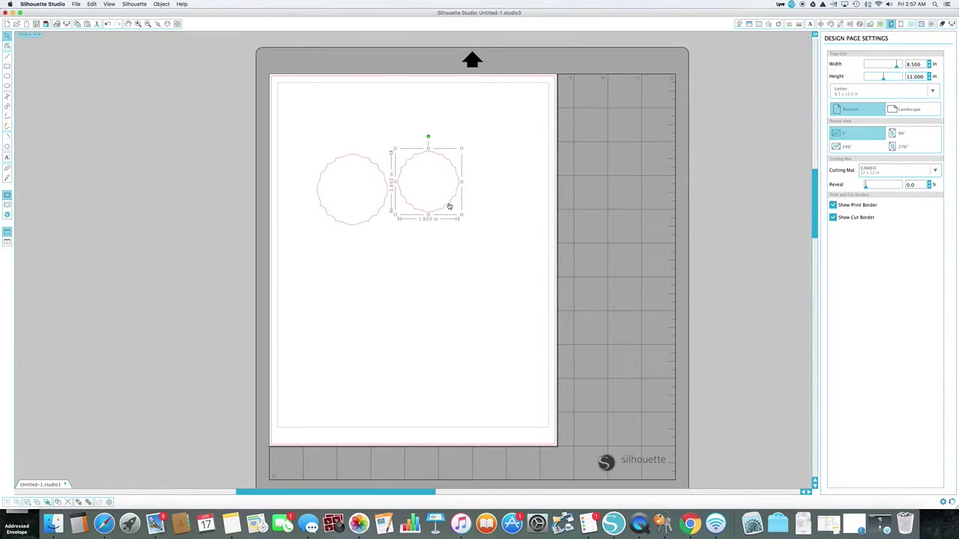
{"action": "right_click", "coordinate": [449, 205]}
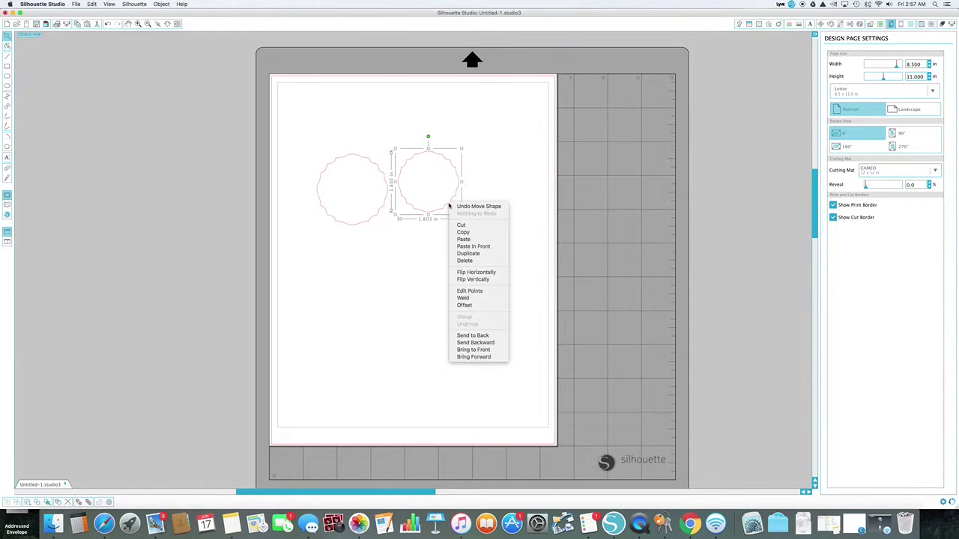
{"action": "left_click", "coordinate": [460, 253]}
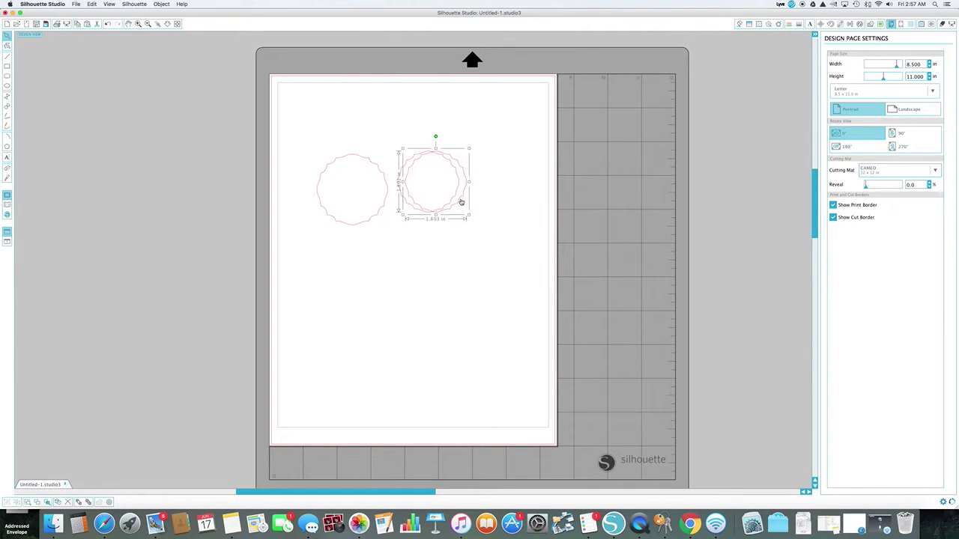
{"action": "left_click_drag", "start_coordinate": [460, 204], "coordinate": [534, 206]}
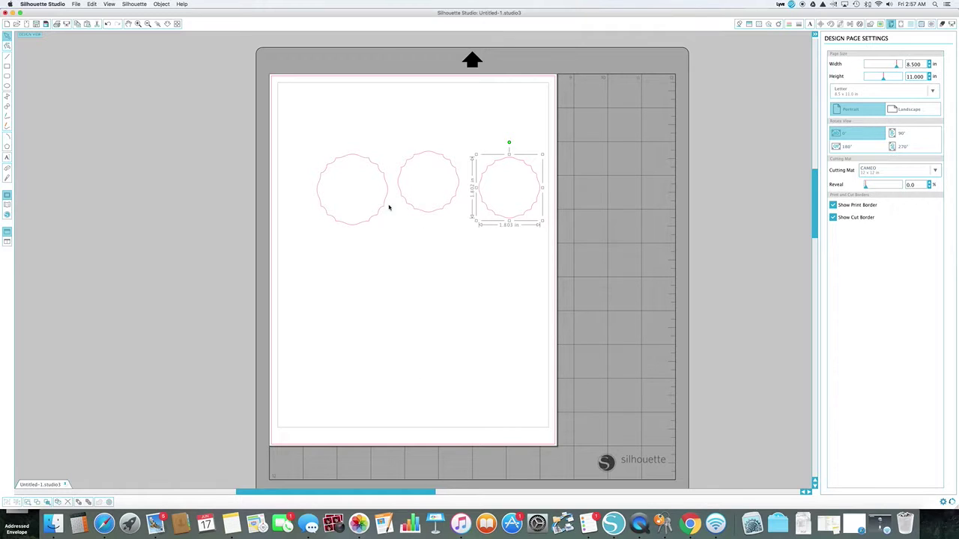
{"action": "left_click", "coordinate": [405, 265]}
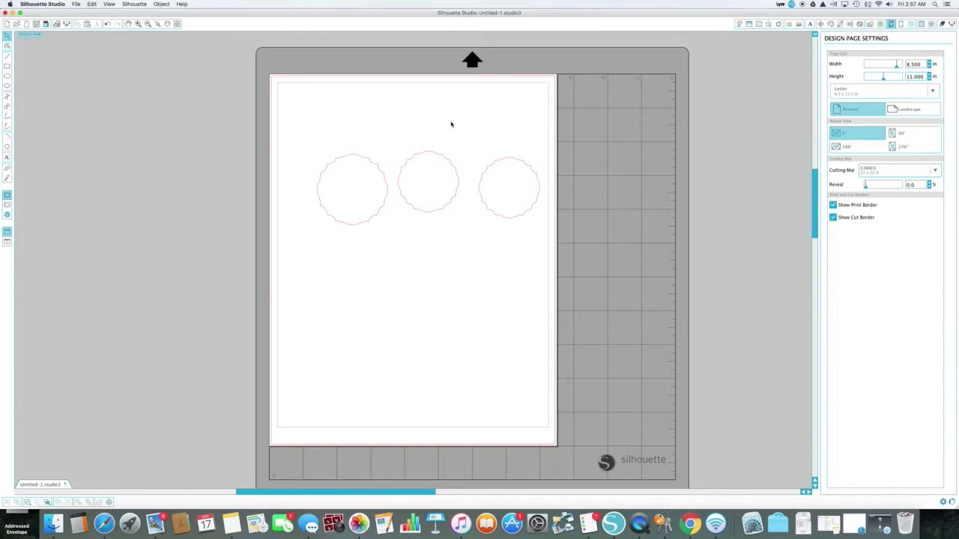
Give the left circle the mint floral fill pattern, then select the third circle
{"action": "left_click", "coordinate": [759, 25]}
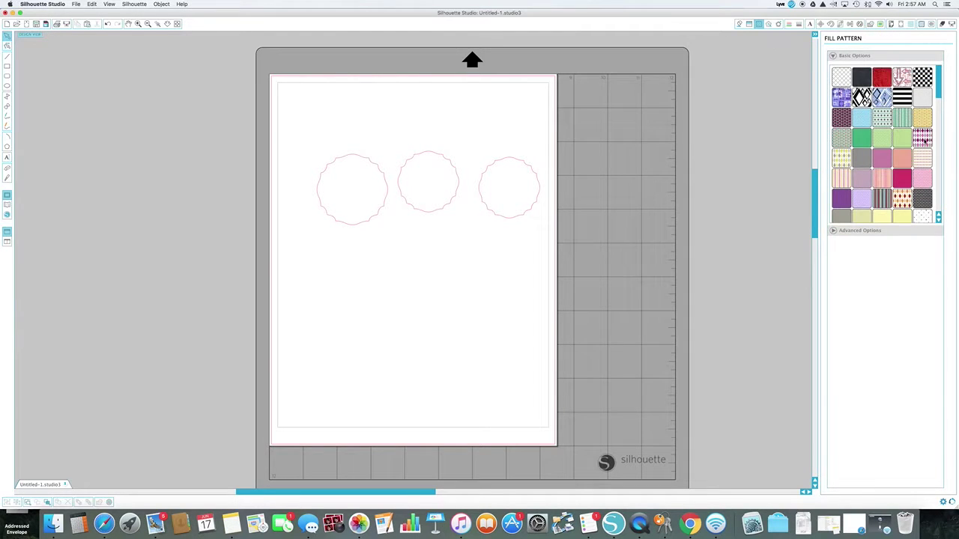
{"action": "left_click_drag", "start_coordinate": [935, 70], "coordinate": [937, 140]}
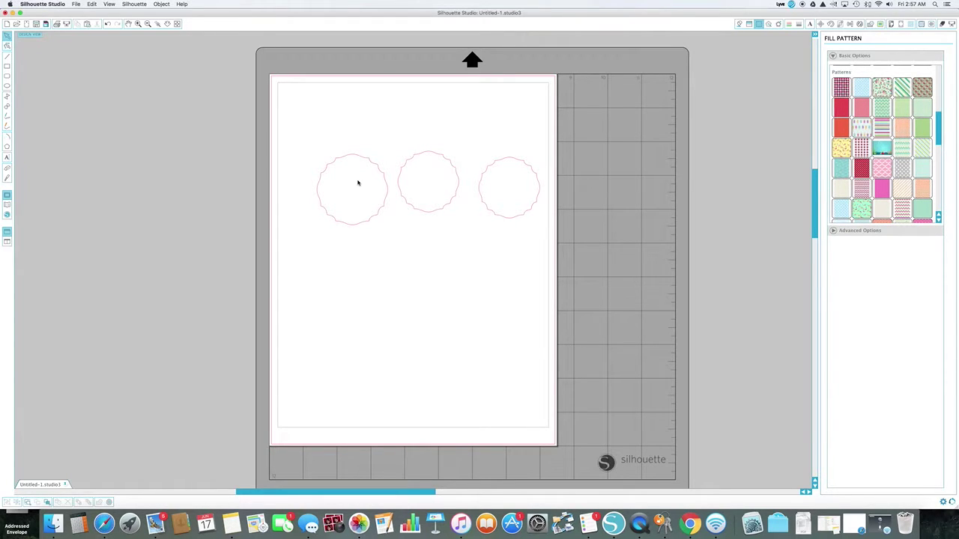
{"action": "left_click", "coordinate": [384, 181]}
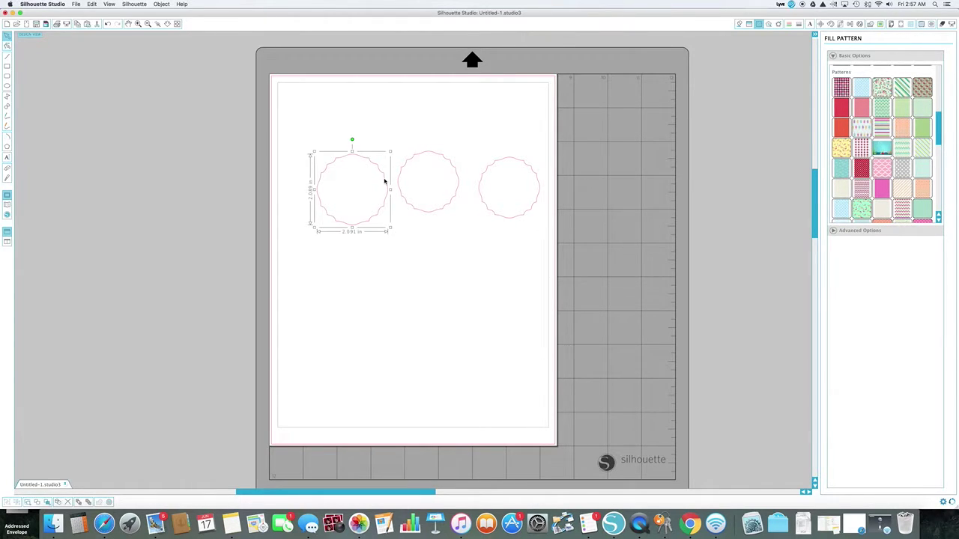
{"action": "left_click", "coordinate": [881, 88]}
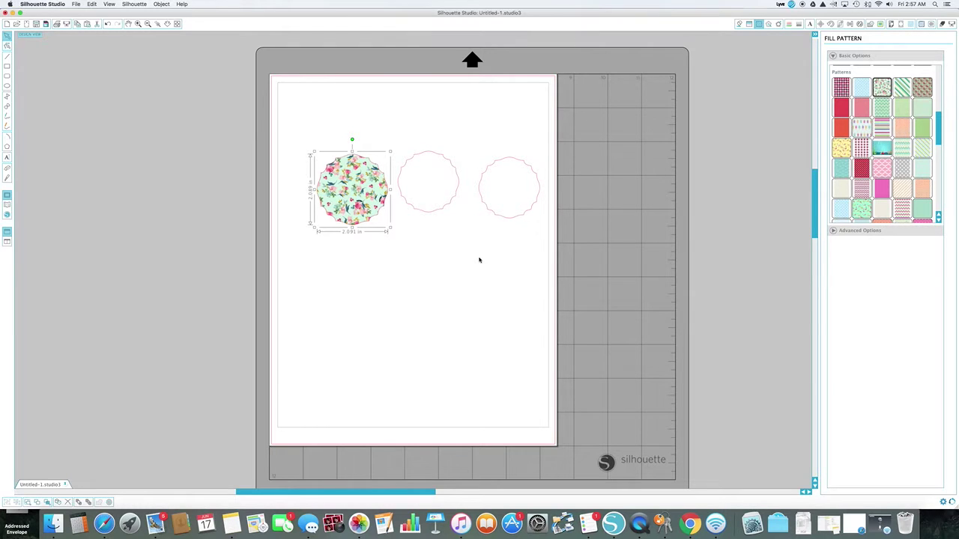
{"action": "left_click", "coordinate": [511, 217]}
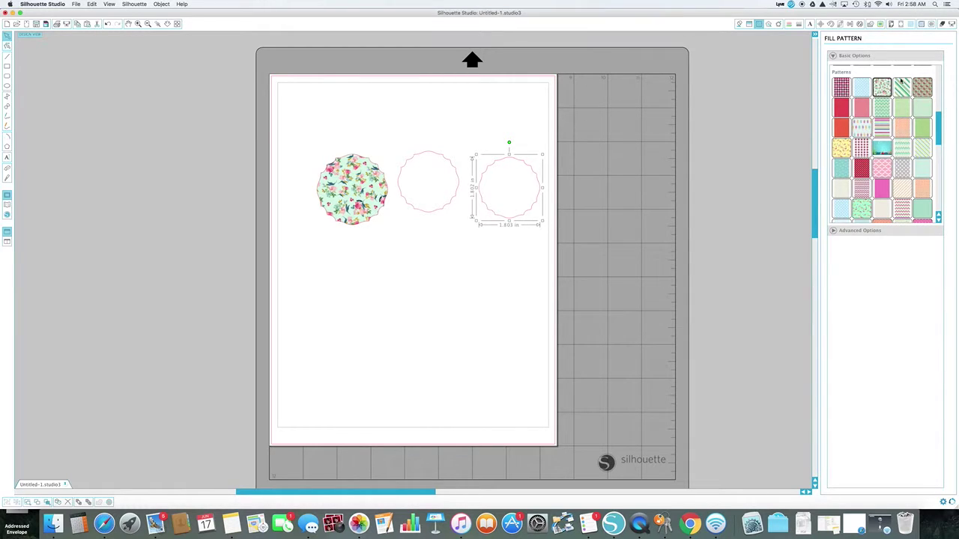
Fill the third circle with the floral pattern at about 75.8% transparency
{"action": "left_click", "coordinate": [882, 89]}
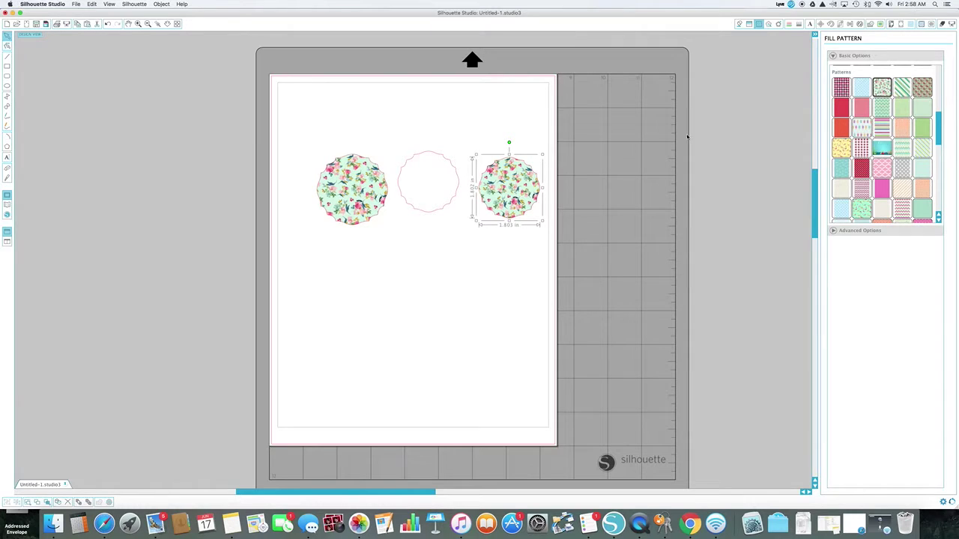
{"action": "left_click", "coordinate": [832, 230]}
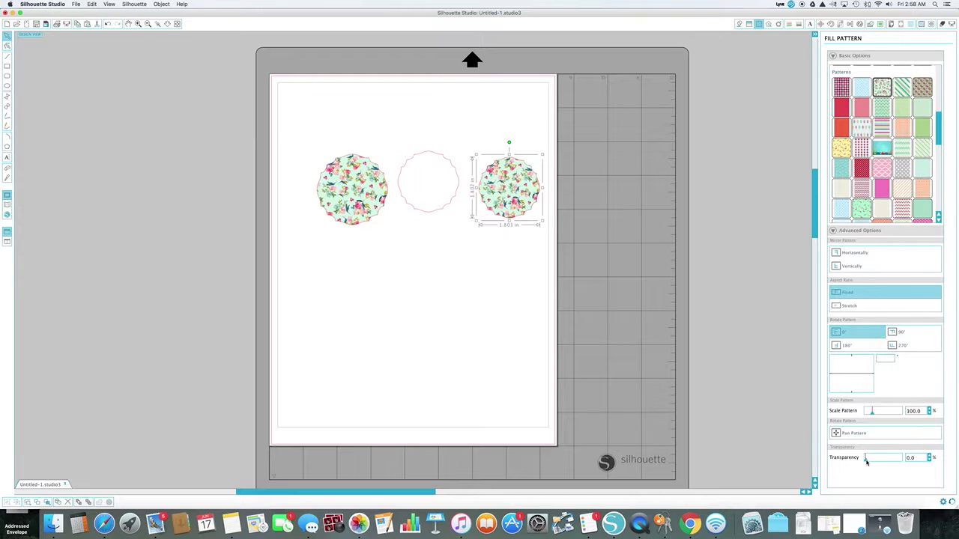
{"action": "left_click_drag", "start_coordinate": [866, 462], "coordinate": [893, 466]}
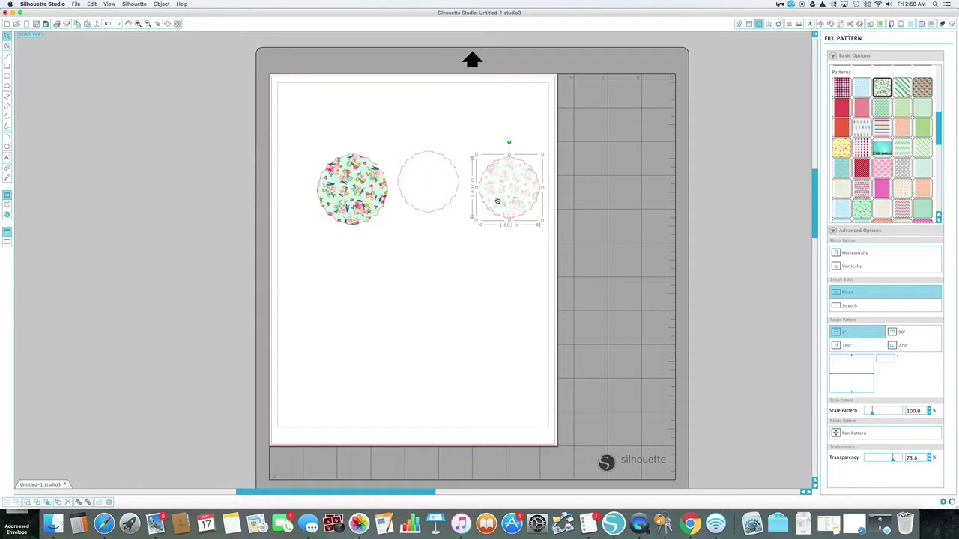
Rearrange the bold floral, empty outline and pale floral circles on the page
{"action": "mouse_move", "coordinate": [359, 196]}
{"action": "left_mouse_down"}
{"action": "mouse_move", "coordinate": [398, 197]}
{"action": "mouse_move", "coordinate": [364, 193]}
{"action": "mouse_move", "coordinate": [395, 148]}
{"action": "mouse_move", "coordinate": [334, 184]}
{"action": "mouse_move", "coordinate": [634, 278]}
{"action": "mouse_move", "coordinate": [435, 269]}
{"action": "mouse_move", "coordinate": [374, 253]}
{"action": "mouse_move", "coordinate": [357, 178]}
{"action": "left_mouse_up"}
{"action": "left_click_drag", "start_coordinate": [510, 214], "coordinate": [356, 207]}
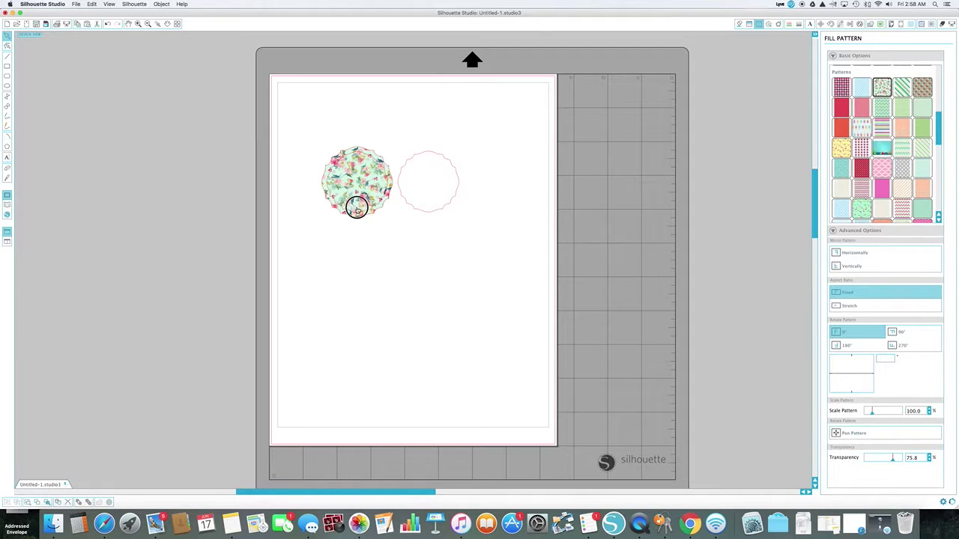
{"action": "left_click_drag", "start_coordinate": [356, 206], "coordinate": [506, 230]}
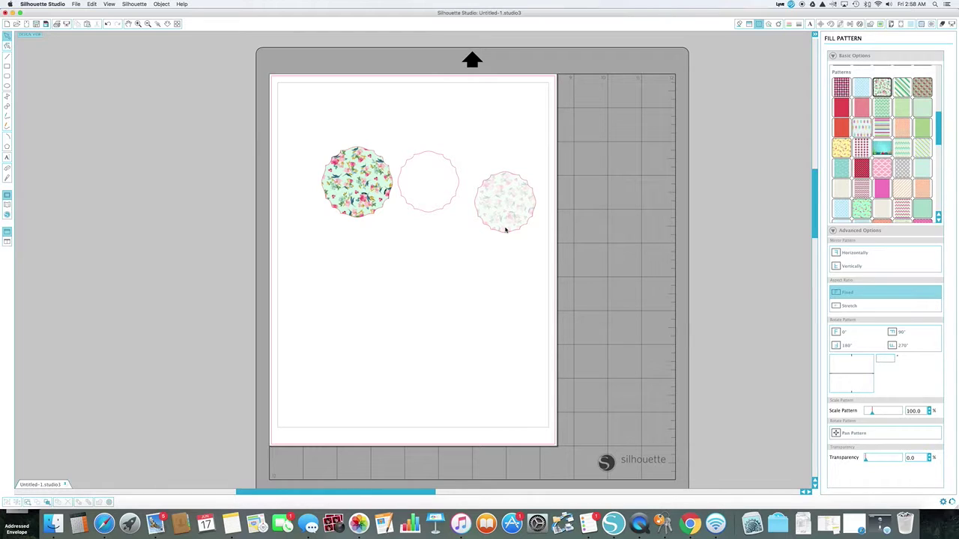
Fill the empty scalloped outline circle with white
{"action": "left_click", "coordinate": [456, 190]}
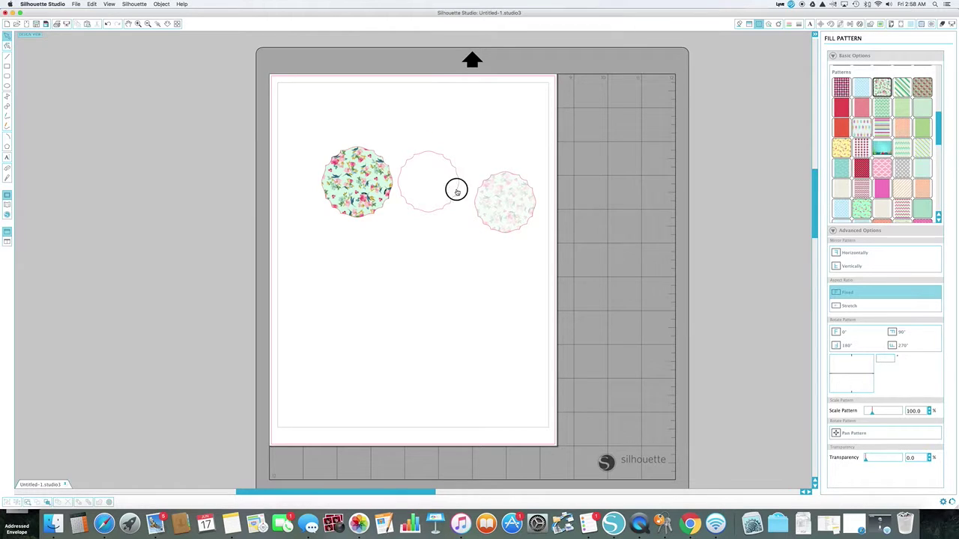
{"action": "left_click", "coordinate": [738, 23]}
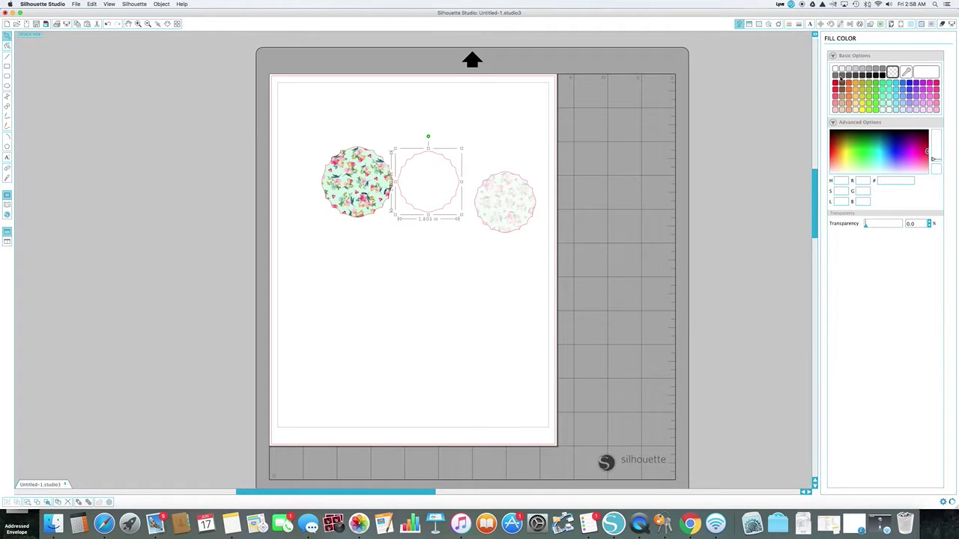
{"action": "left_click", "coordinate": [835, 69]}
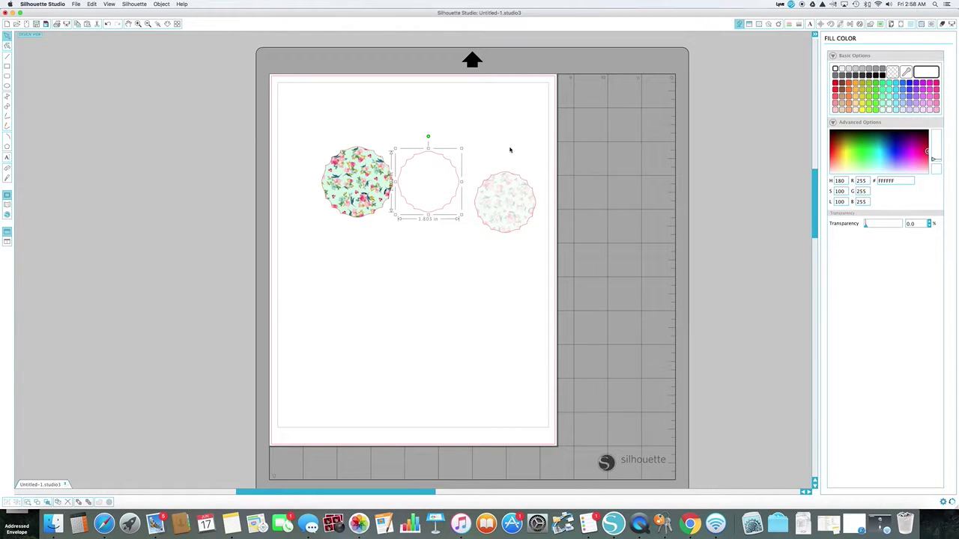
Move the white and pale floral circles to the page's top right
{"action": "left_click_drag", "start_coordinate": [448, 168], "coordinate": [377, 165]}
{"action": "left_click", "coordinate": [441, 202]}
{"action": "left_click_drag", "start_coordinate": [515, 204], "coordinate": [494, 137]}
{"action": "left_click_drag", "start_coordinate": [357, 190], "coordinate": [488, 248]}
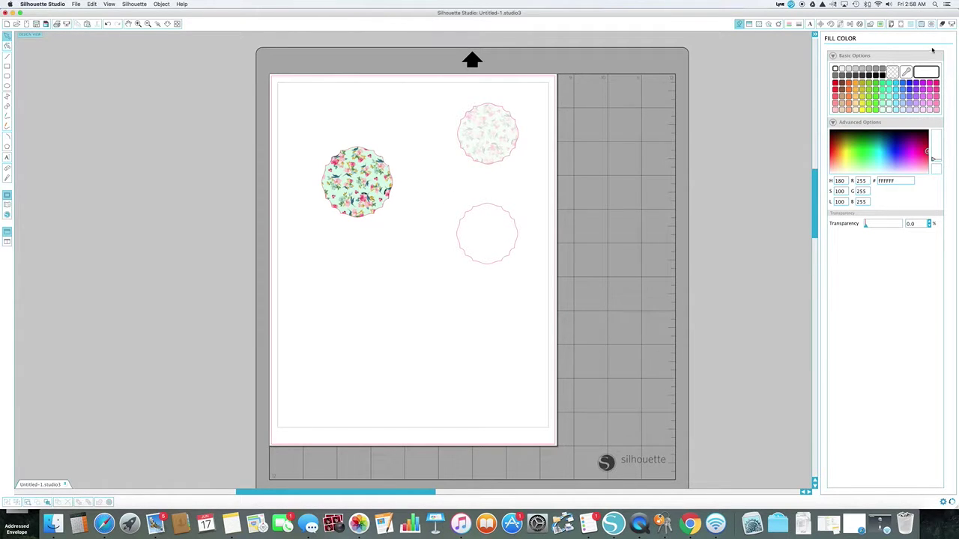
Set the pale floral and white circles to No Cut in Cut Settings
{"action": "left_click", "coordinate": [942, 25]}
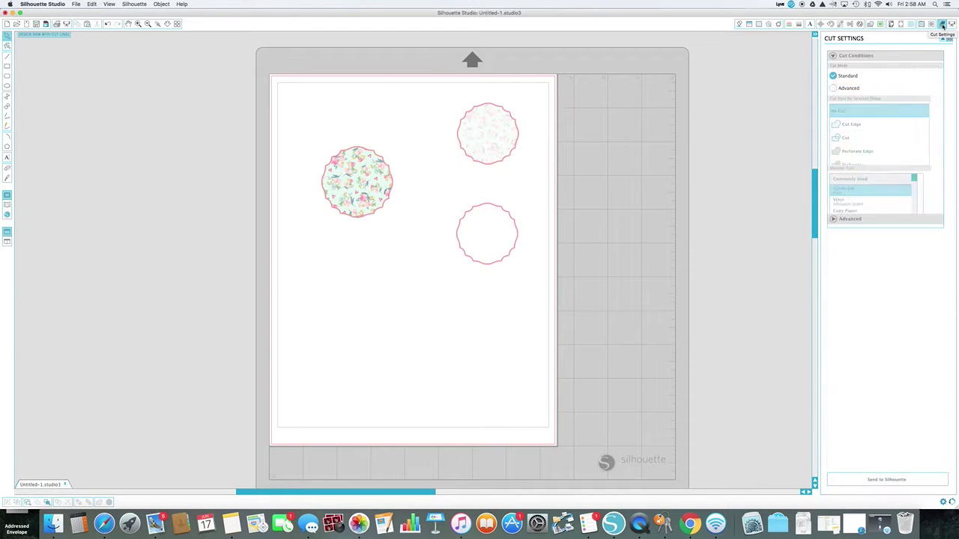
{"action": "left_click", "coordinate": [480, 146]}
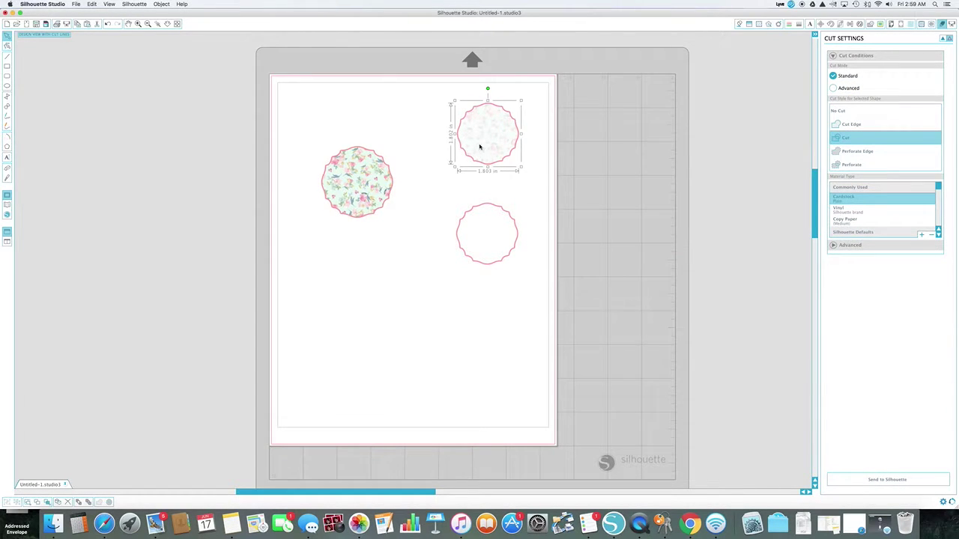
{"action": "left_click", "coordinate": [854, 112]}
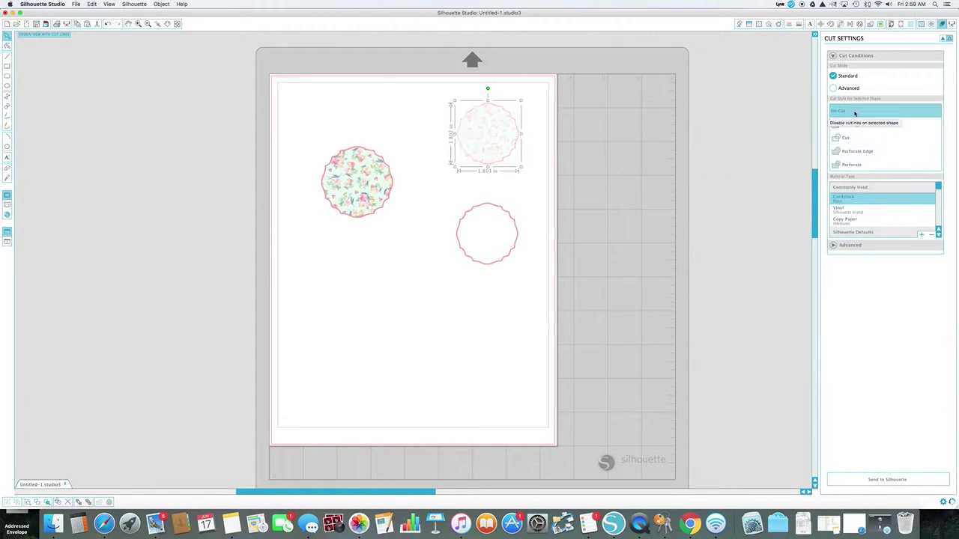
{"action": "left_click", "coordinate": [501, 223]}
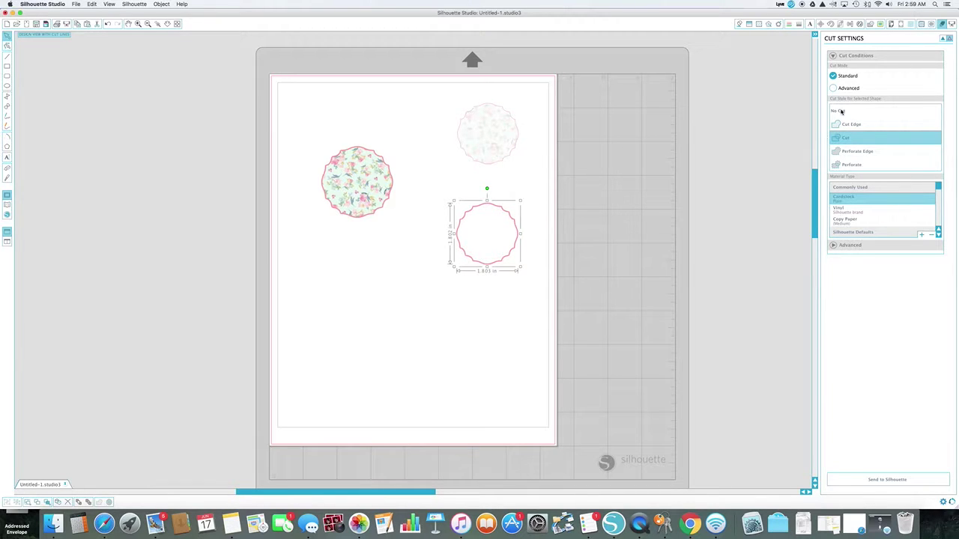
{"action": "left_click", "coordinate": [840, 111]}
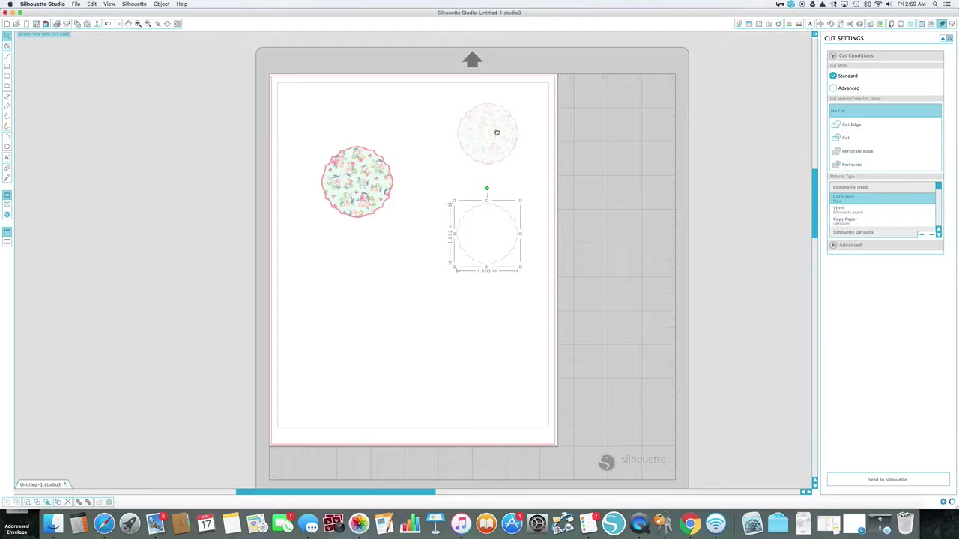
Nudge the pale floral circle slightly down and left
{"action": "left_click_drag", "start_coordinate": [496, 132], "coordinate": [475, 165]}
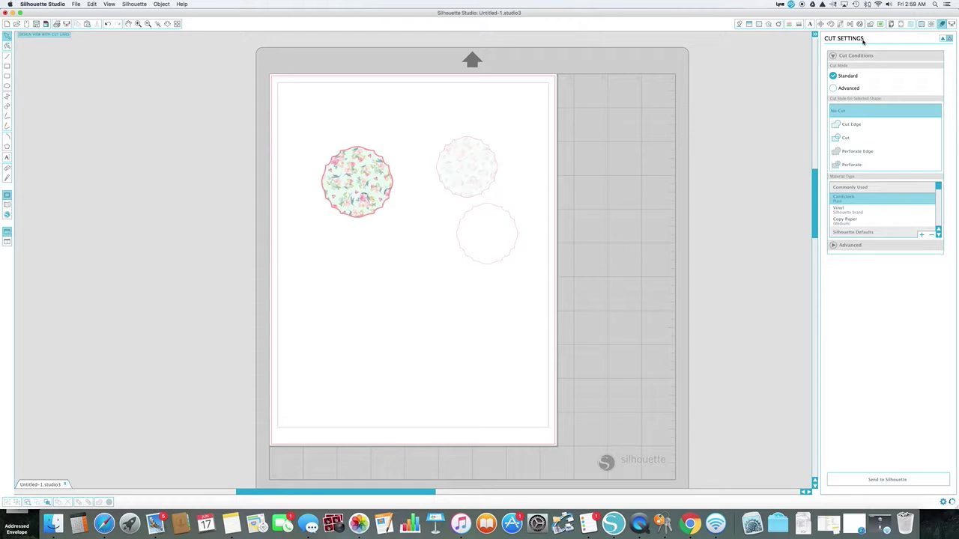
{"action": "left_click", "coordinate": [483, 156]}
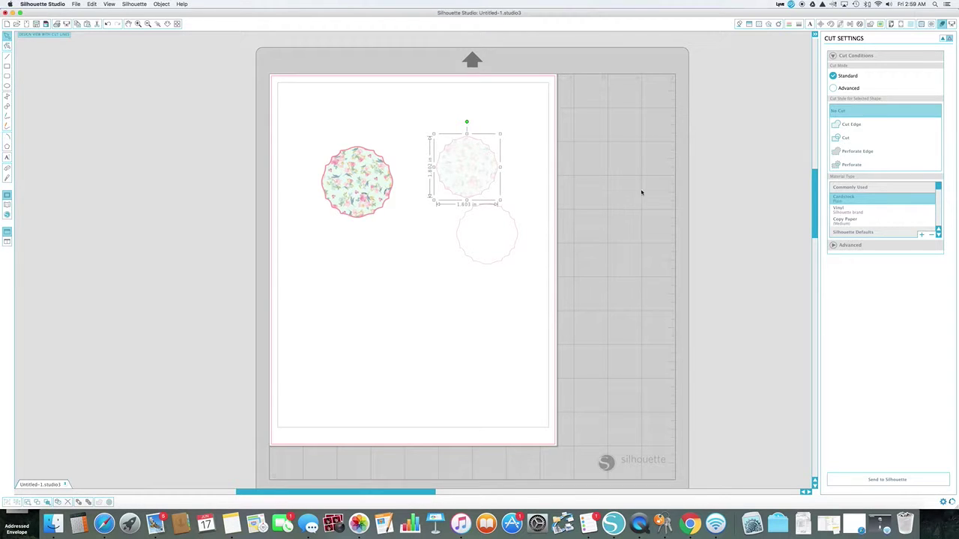
{"action": "left_click", "coordinate": [606, 214]}
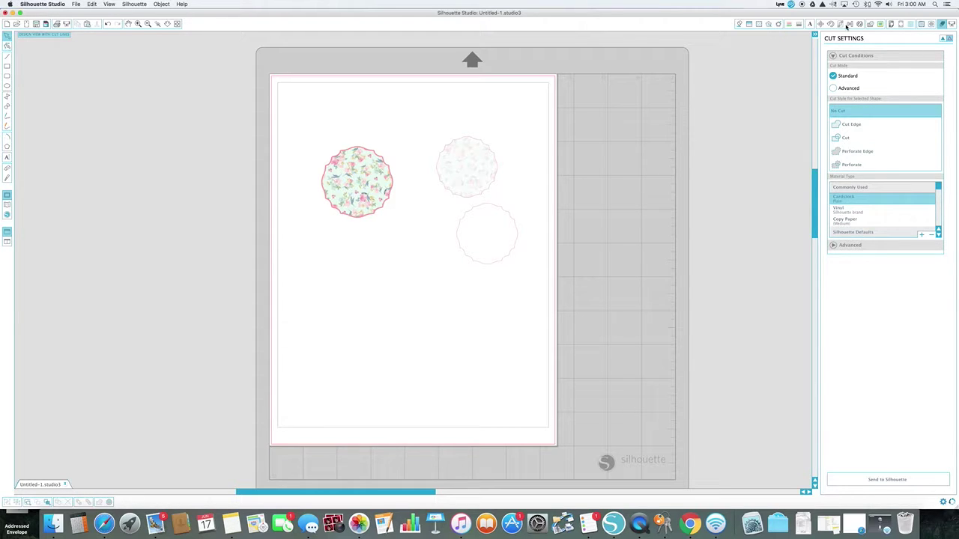
Center the bold floral, white and pale circles to the page with the Align panel
{"action": "left_click", "coordinate": [850, 25]}
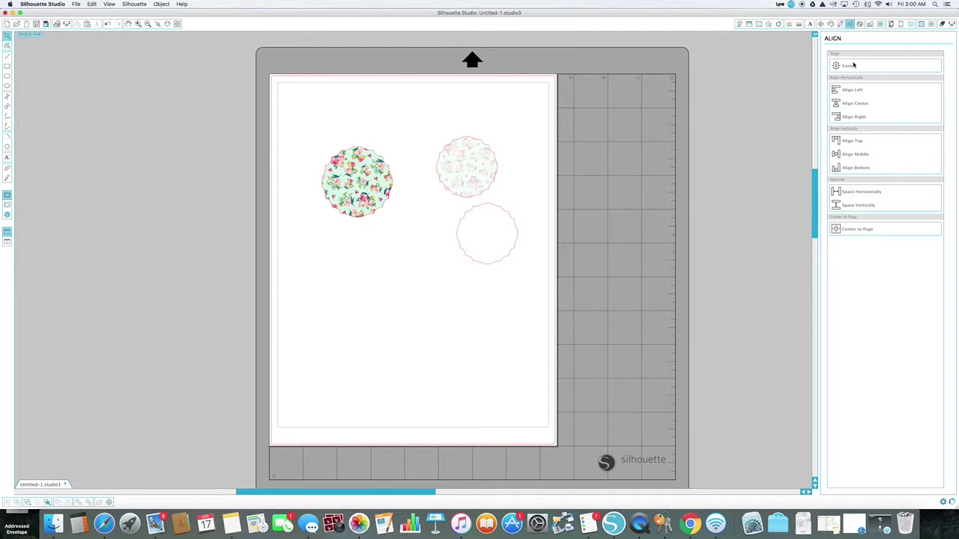
{"action": "left_click", "coordinate": [361, 198]}
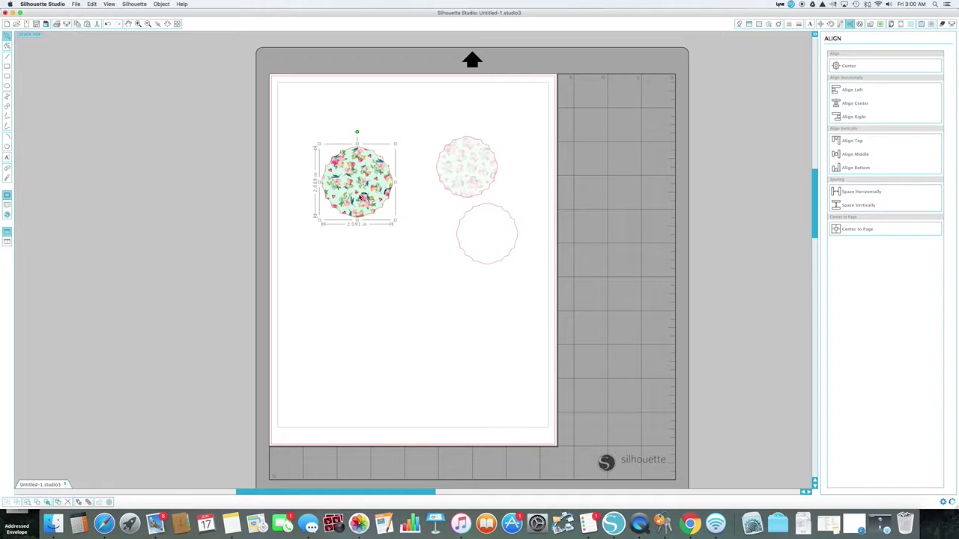
{"action": "left_click", "coordinate": [862, 232]}
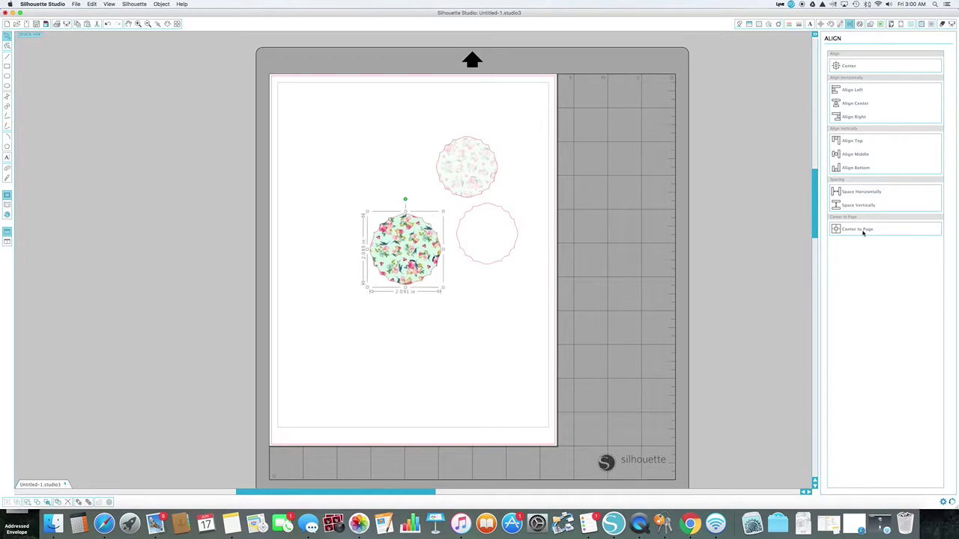
{"action": "left_click", "coordinate": [490, 245]}
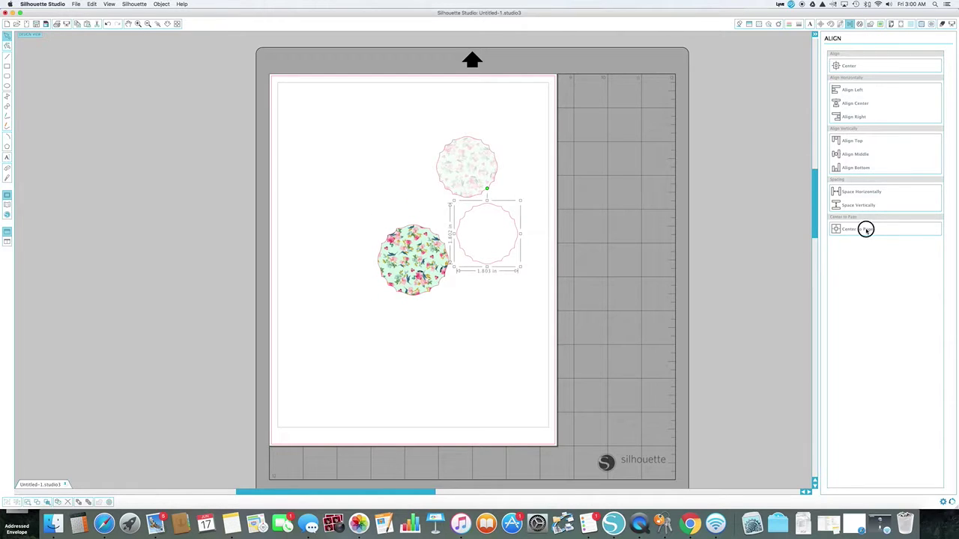
{"action": "left_click", "coordinate": [866, 231]}
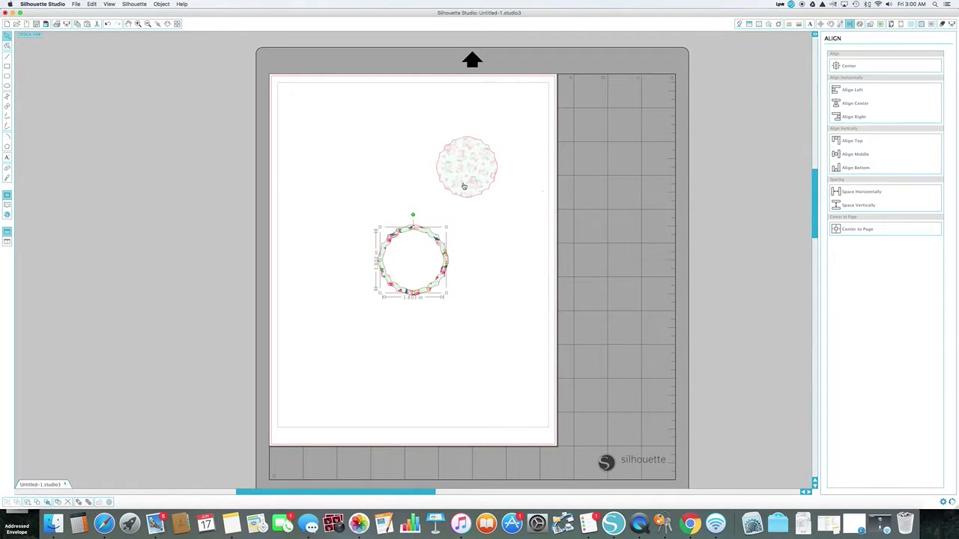
{"action": "left_click", "coordinate": [479, 283]}
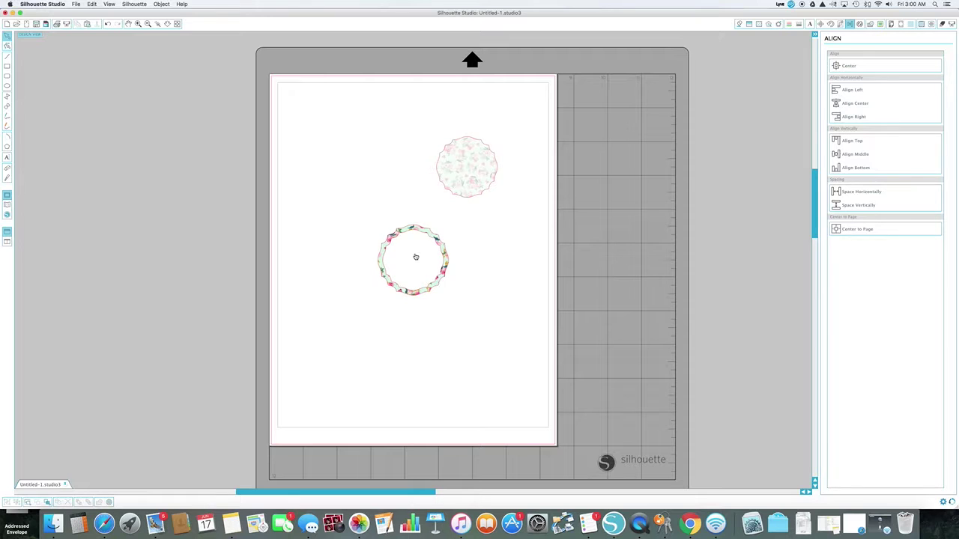
{"action": "left_click", "coordinate": [475, 175]}
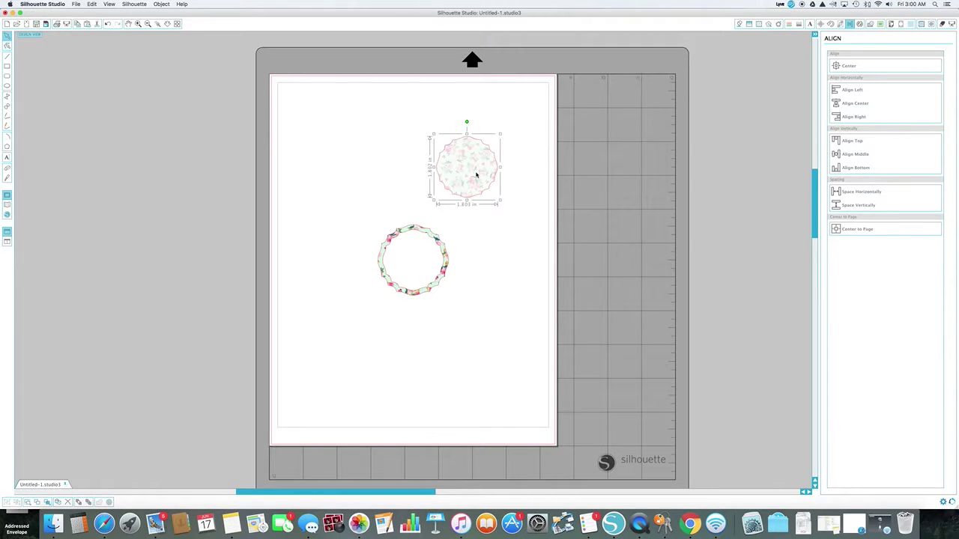
{"action": "left_click", "coordinate": [844, 233]}
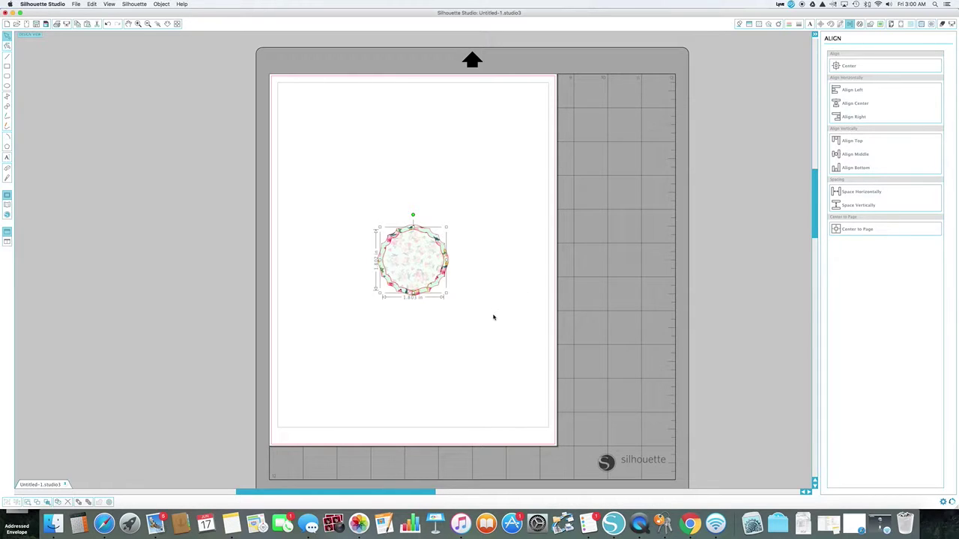
Move the white circle to the upper right with the pale circle just below it
{"action": "left_click_drag", "start_coordinate": [423, 268], "coordinate": [517, 289]}
{"action": "left_click", "coordinate": [414, 255]}
{"action": "left_click_drag", "start_coordinate": [415, 255], "coordinate": [490, 207]}
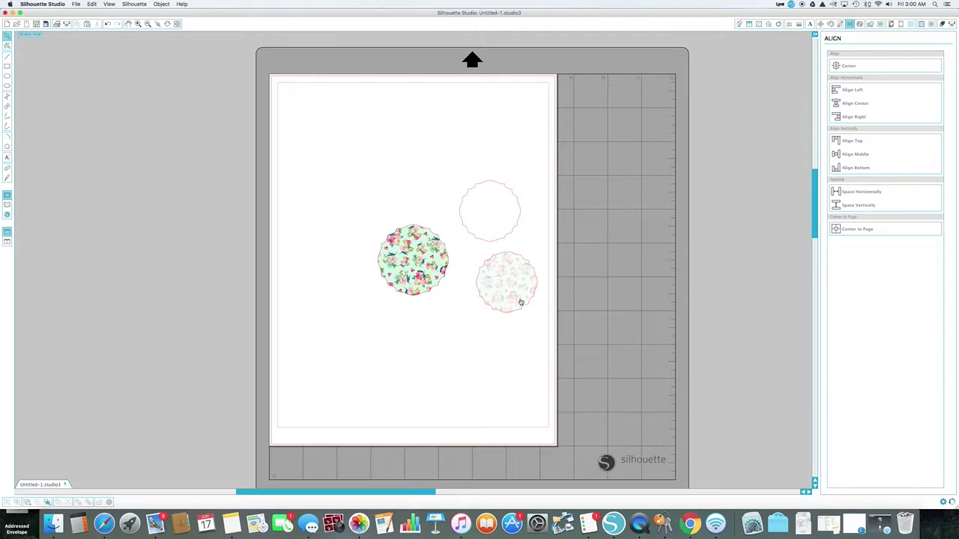
{"action": "left_click_drag", "start_coordinate": [521, 301], "coordinate": [507, 237]}
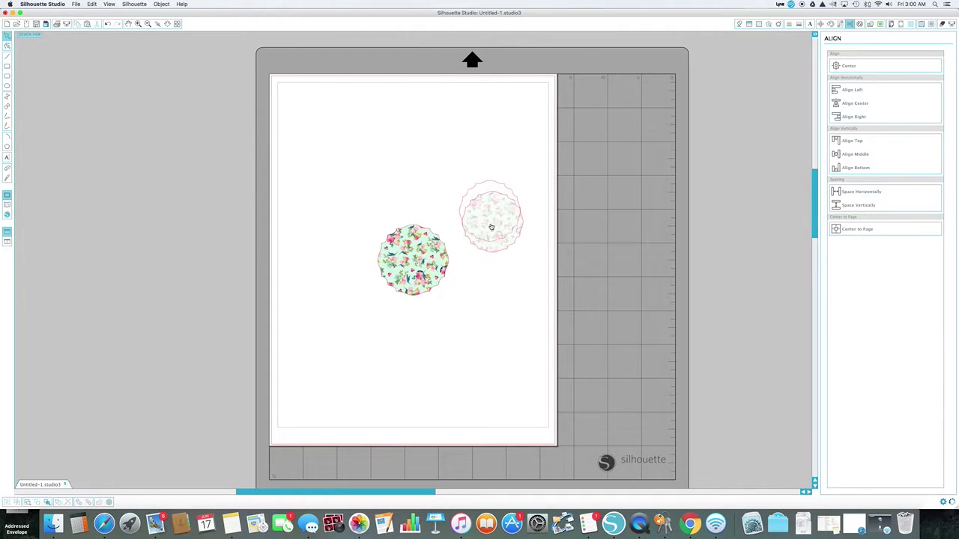
Bring the pale floral circle to the front and move it below the outline circle
{"action": "right_click", "coordinate": [491, 226]}
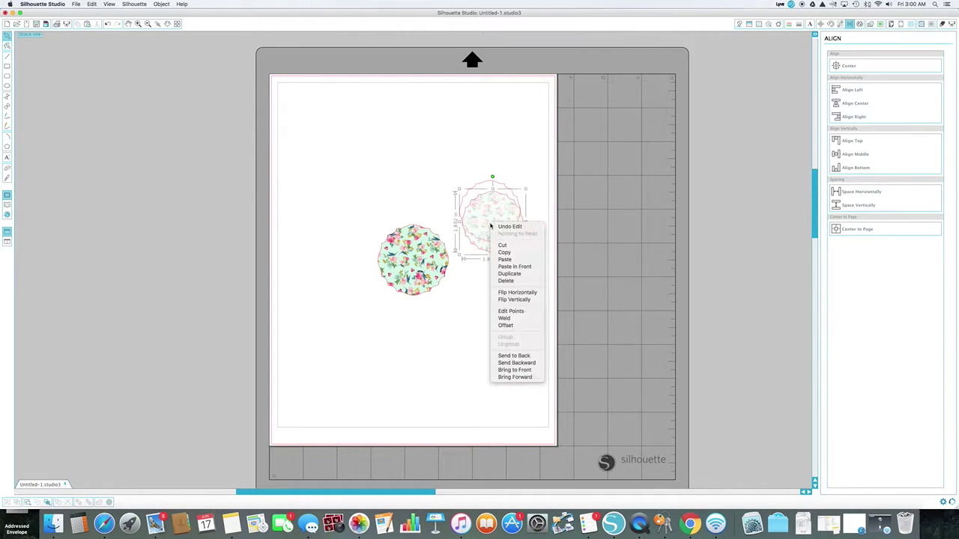
{"action": "left_click", "coordinate": [507, 363]}
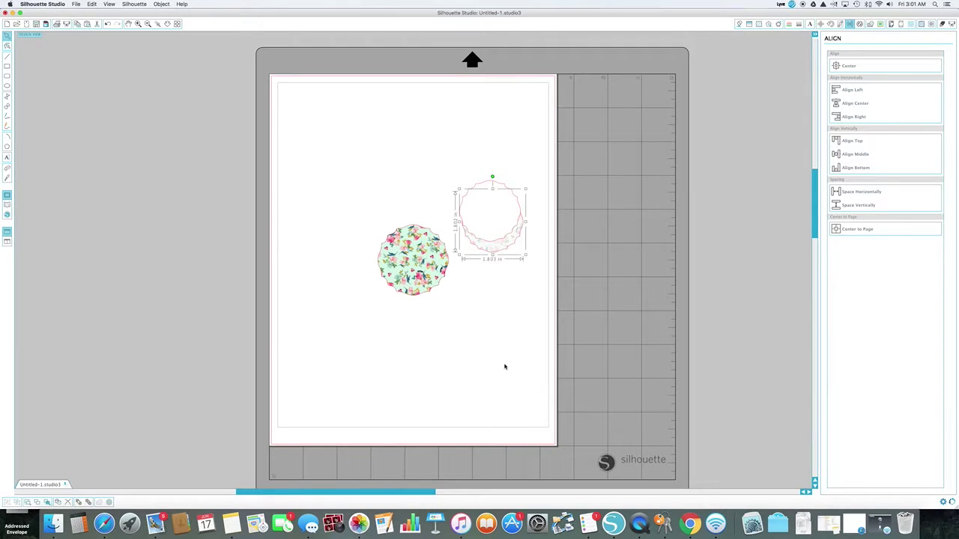
{"action": "right_click", "coordinate": [495, 248]}
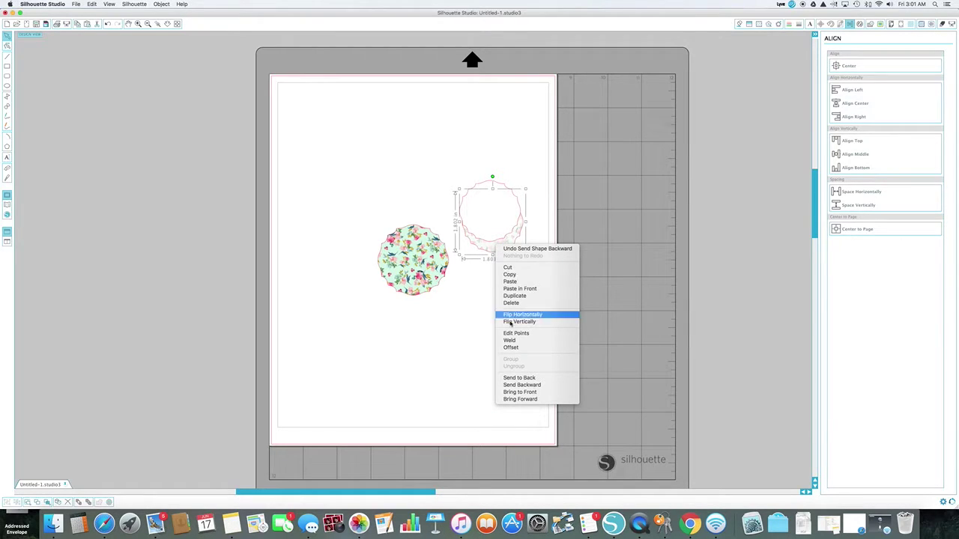
{"action": "left_click", "coordinate": [516, 396]}
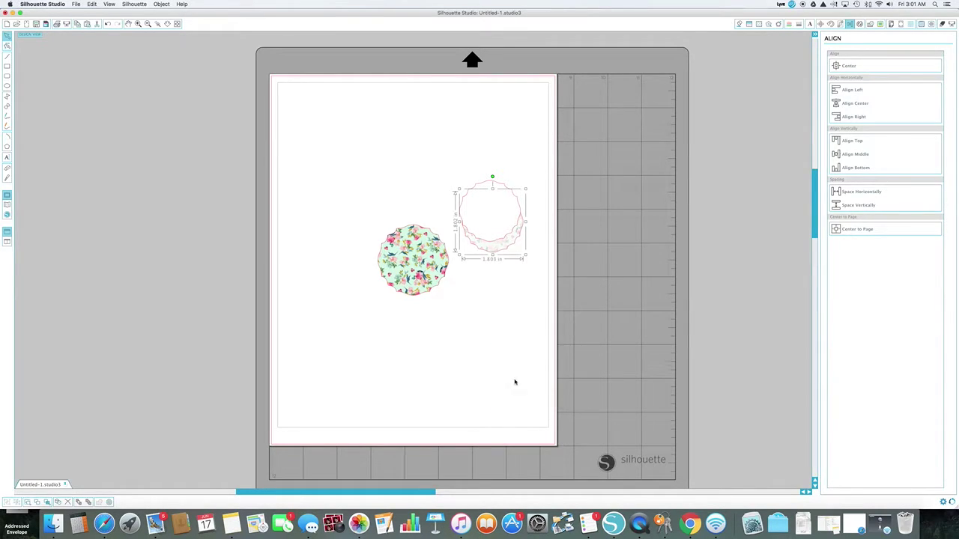
{"action": "right_click", "coordinate": [501, 251]}
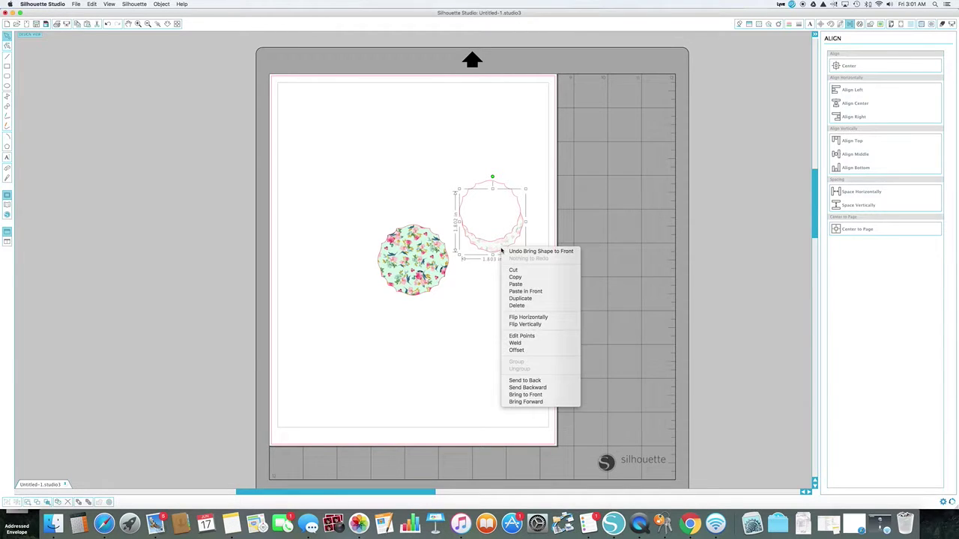
{"action": "left_click", "coordinate": [516, 402]}
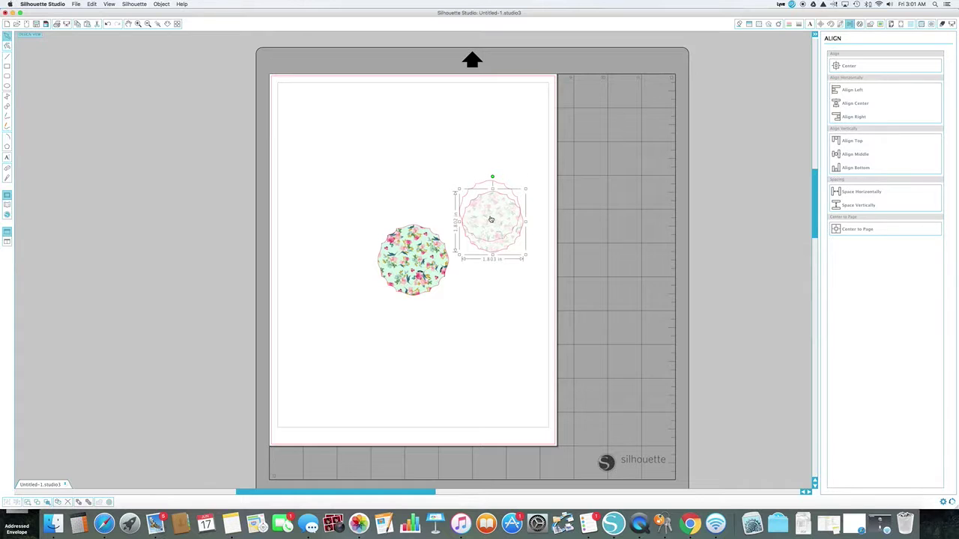
{"action": "left_click_drag", "start_coordinate": [488, 216], "coordinate": [504, 299]}
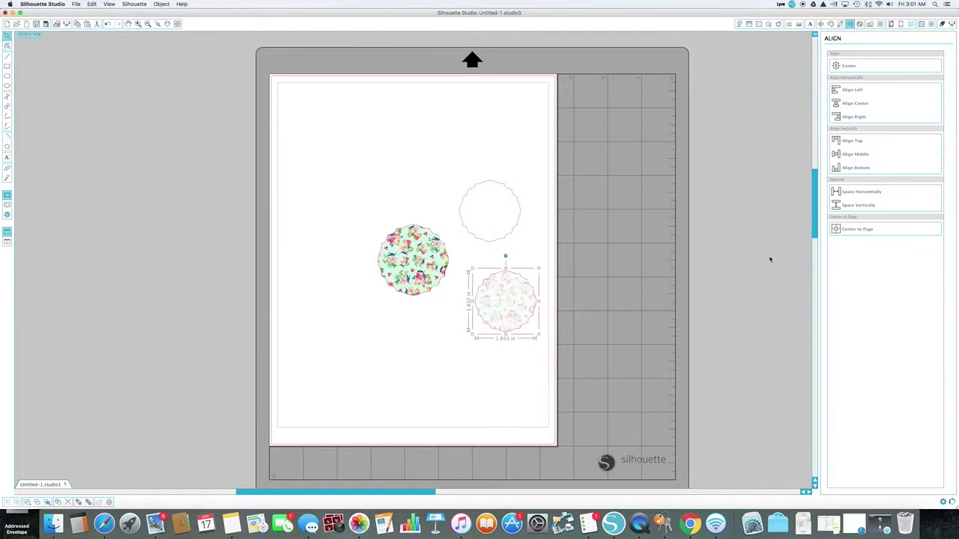
Center both the outline circle and the pale floral circle to the page, stacking them
{"action": "left_click", "coordinate": [483, 218]}
{"action": "left_click", "coordinate": [849, 230]}
{"action": "left_click", "coordinate": [520, 300]}
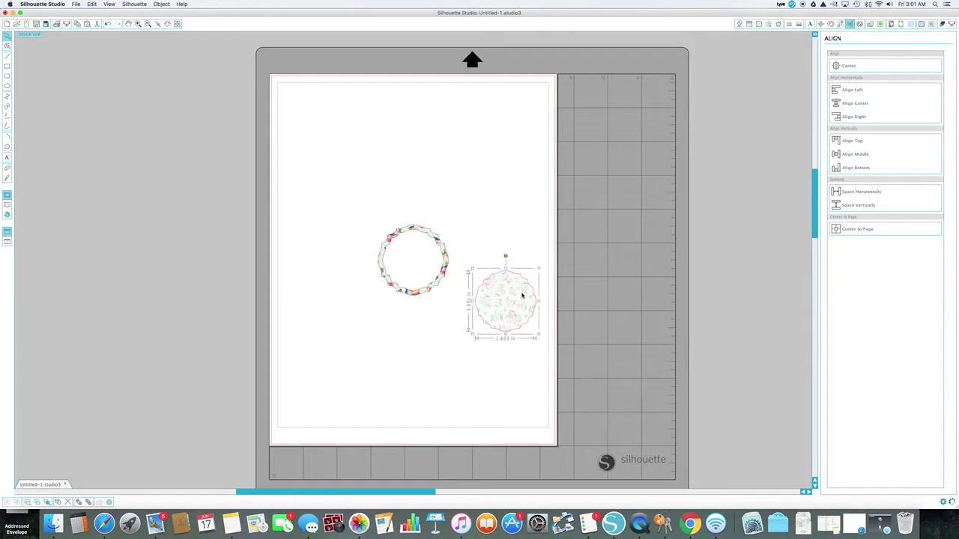
{"action": "left_click", "coordinate": [845, 229]}
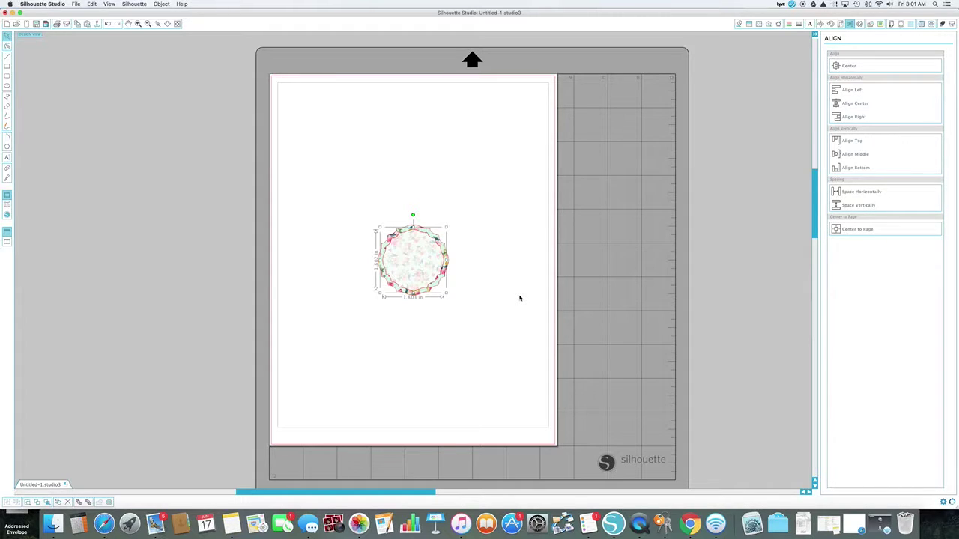
{"action": "left_click", "coordinate": [477, 329]}
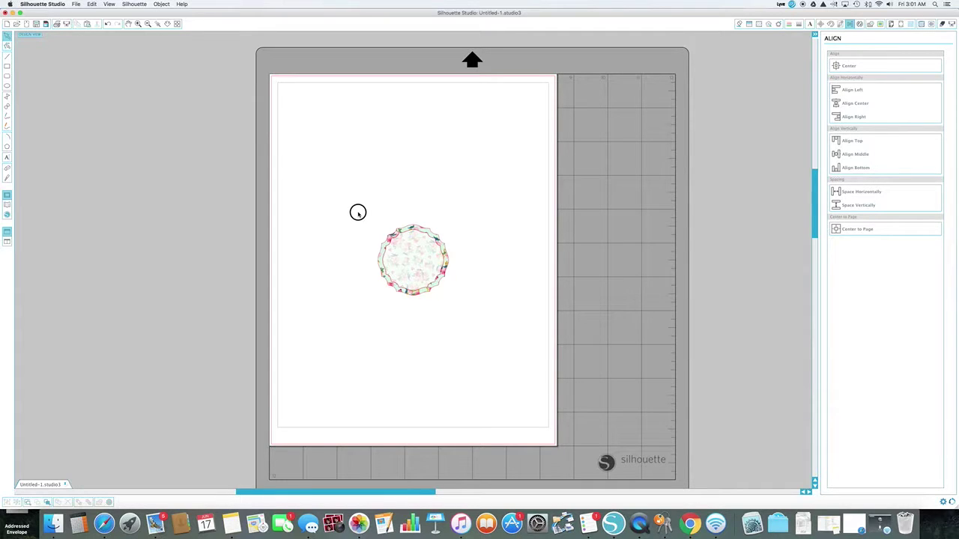
Group the three stacked scalloped circles into one 2.091 in wide design, then deselect it
{"action": "left_click", "coordinate": [411, 224]}
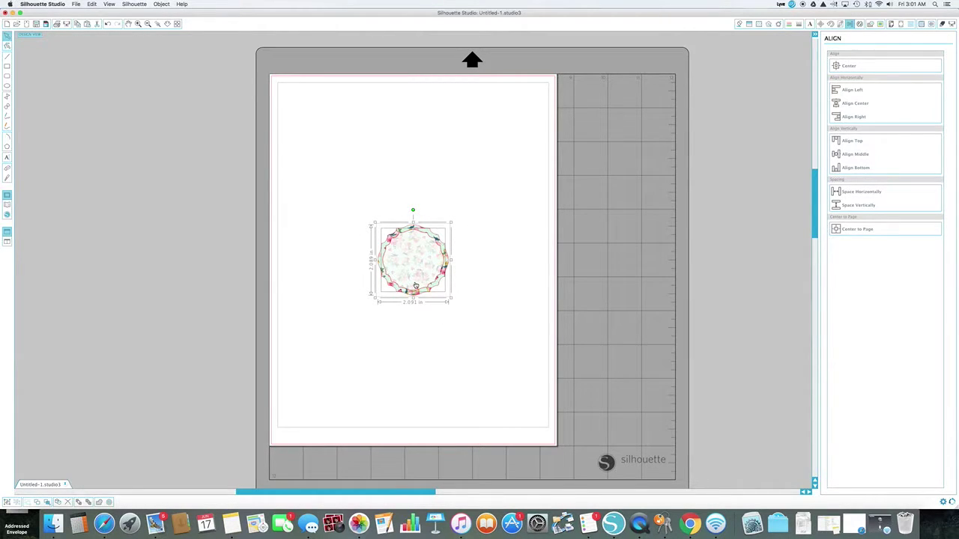
{"action": "right_click", "coordinate": [415, 285]}
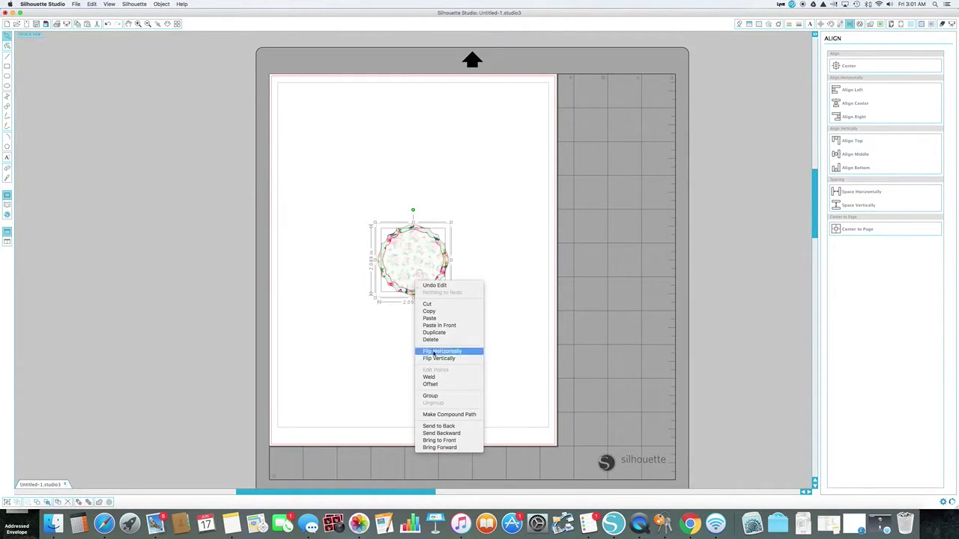
{"action": "left_click", "coordinate": [435, 396]}
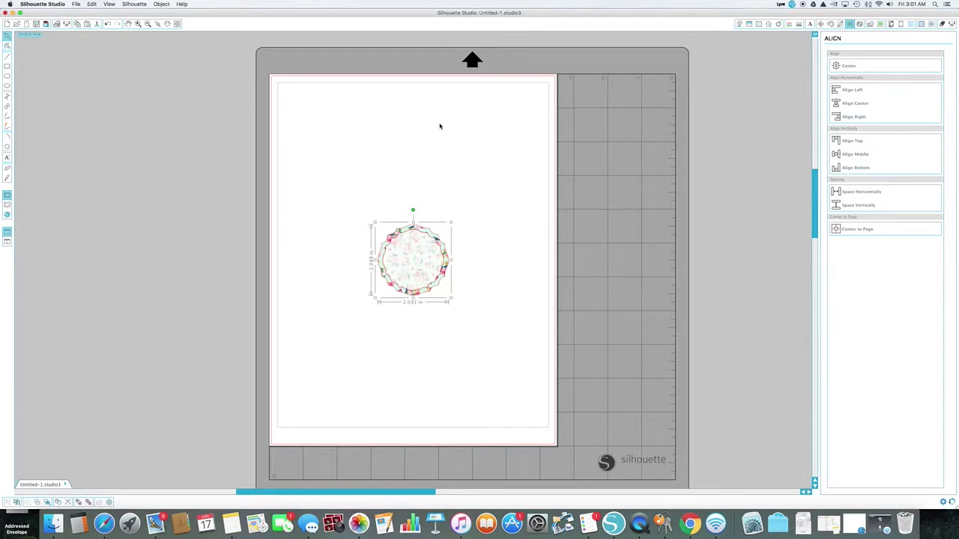
{"action": "right_click", "coordinate": [438, 179]}
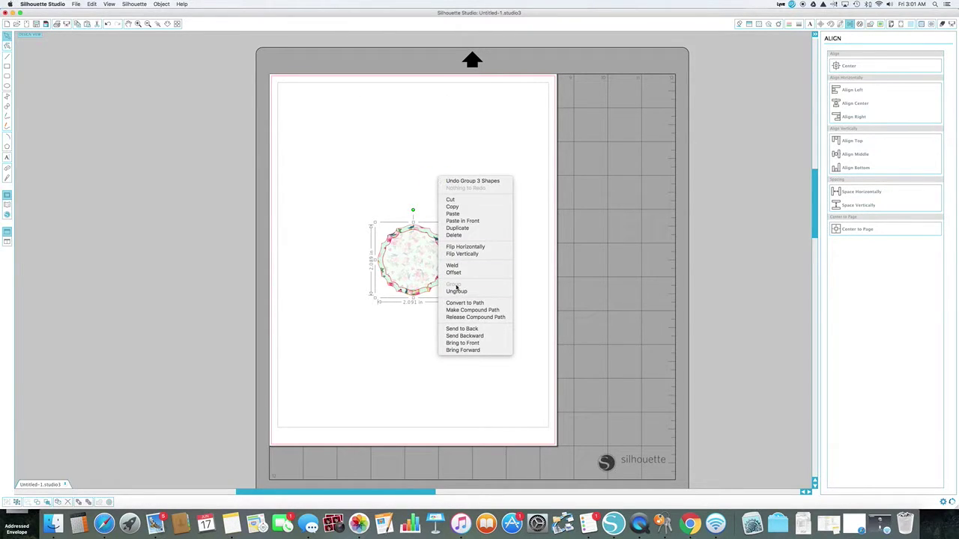
{"action": "left_click", "coordinate": [522, 209]}
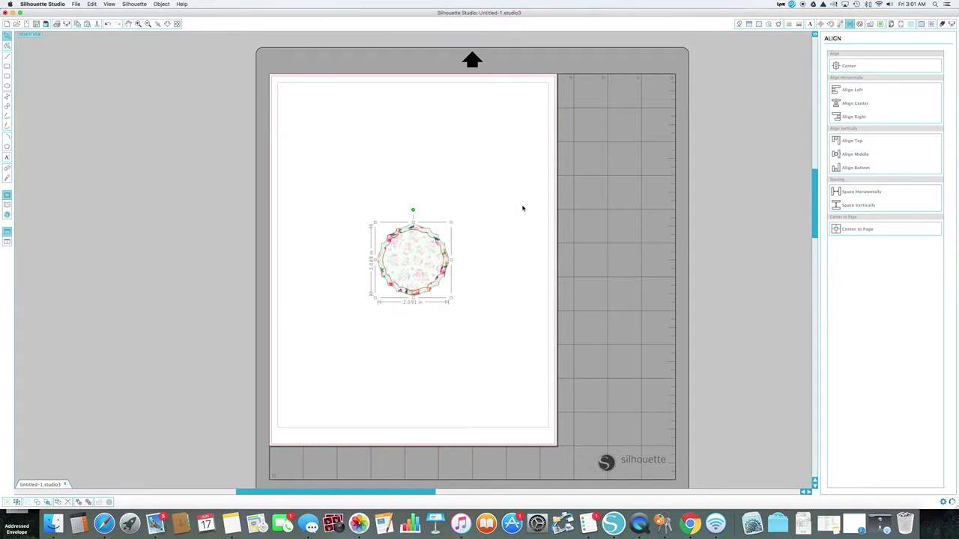
{"action": "left_click", "coordinate": [522, 208]}
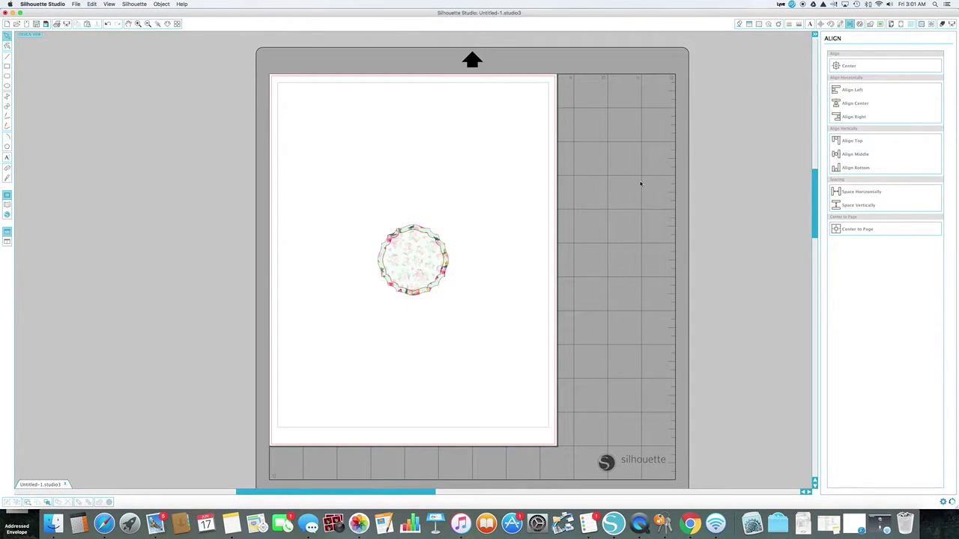
Turn on Type 1 registration marks for the page
{"action": "left_click", "coordinate": [901, 24]}
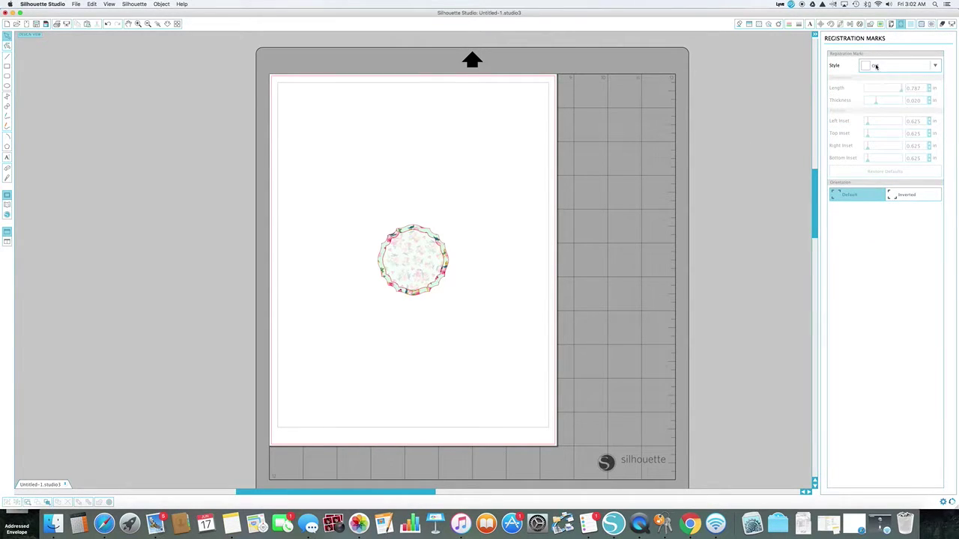
{"action": "left_click", "coordinate": [874, 65]}
{"action": "left_click", "coordinate": [871, 93]}
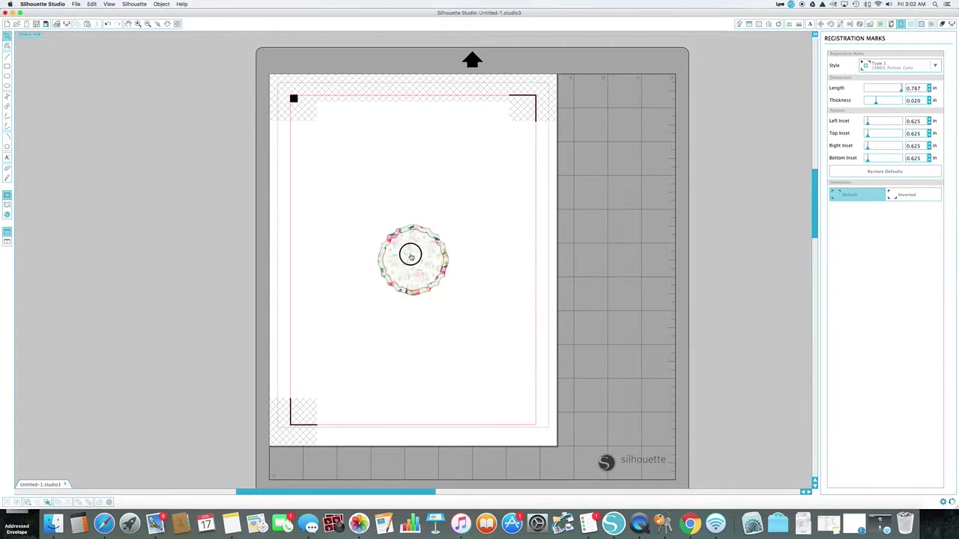
Move the grouped circle design to the upper middle of the page
{"action": "left_click_drag", "start_coordinate": [411, 255], "coordinate": [508, 247]}
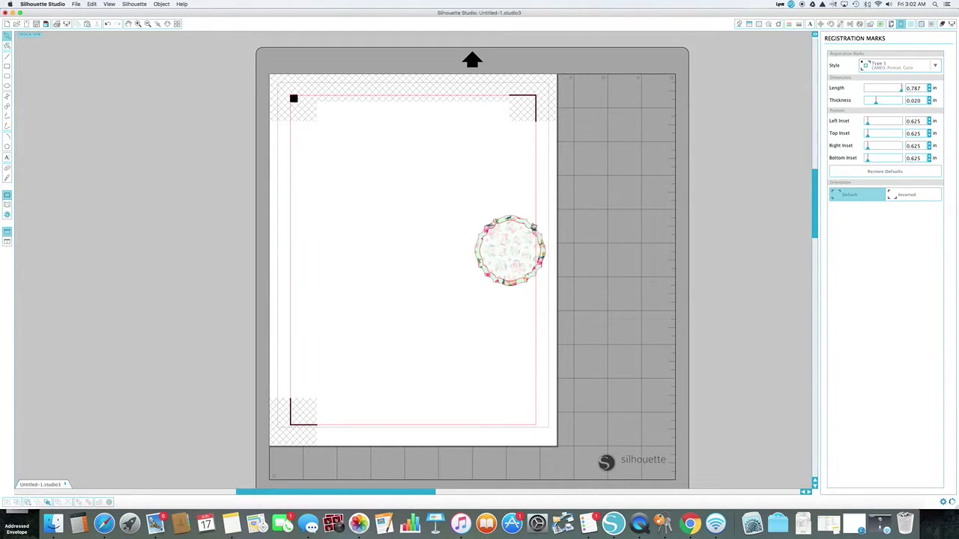
{"action": "left_click", "coordinate": [521, 260]}
{"action": "left_click_drag", "start_coordinate": [521, 259], "coordinate": [531, 258]}
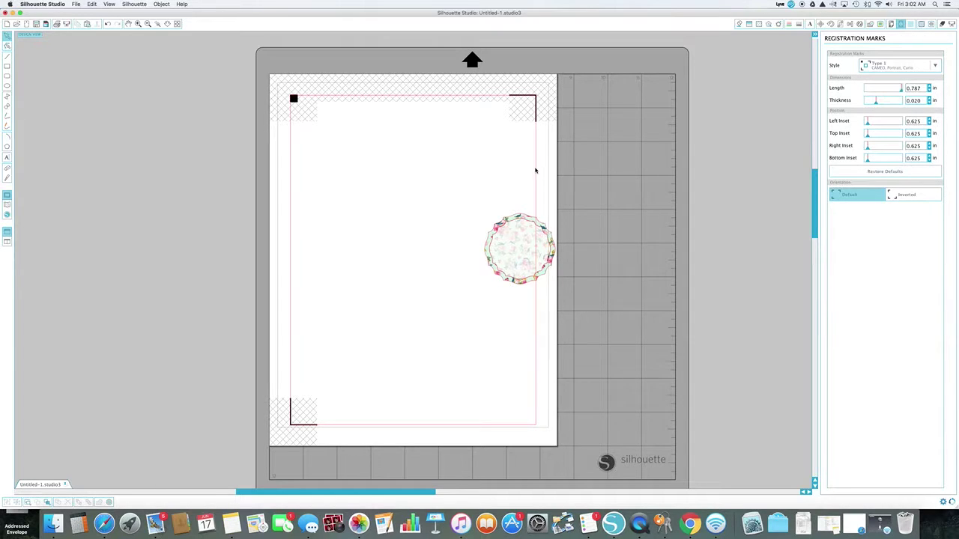
{"action": "left_click_drag", "start_coordinate": [517, 239], "coordinate": [488, 227]}
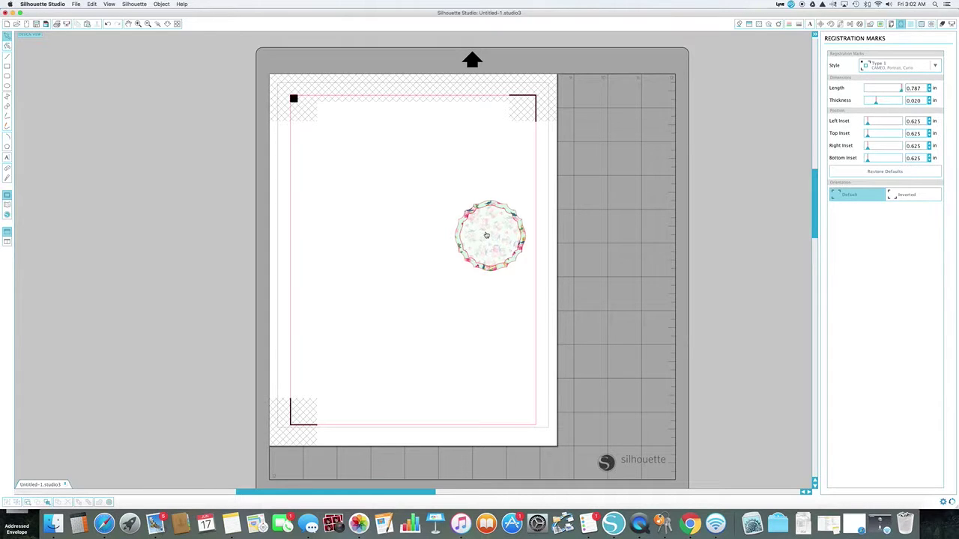
{"action": "left_click_drag", "start_coordinate": [486, 236], "coordinate": [422, 192]}
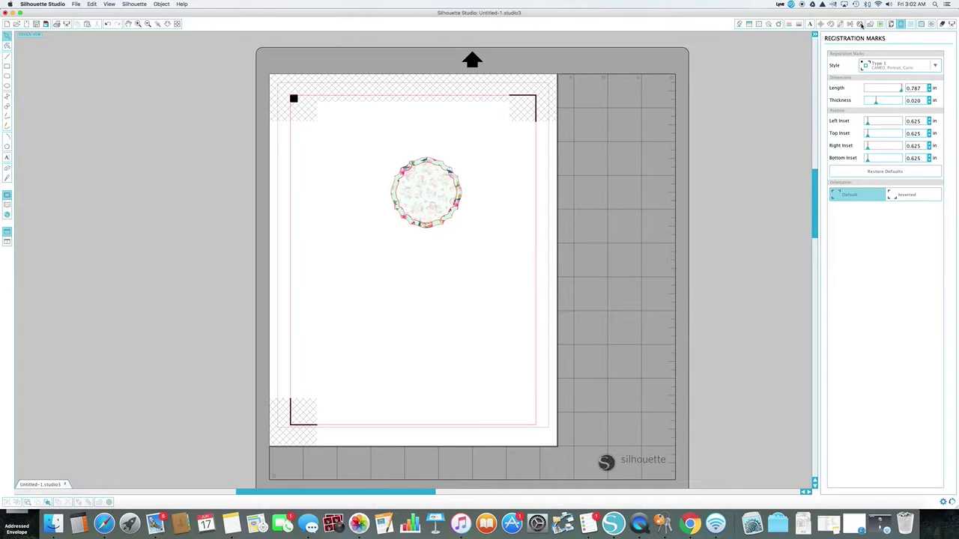
Fill the page with copies of the circle design using Replicate's Fill Page
{"action": "left_click", "coordinate": [861, 25]}
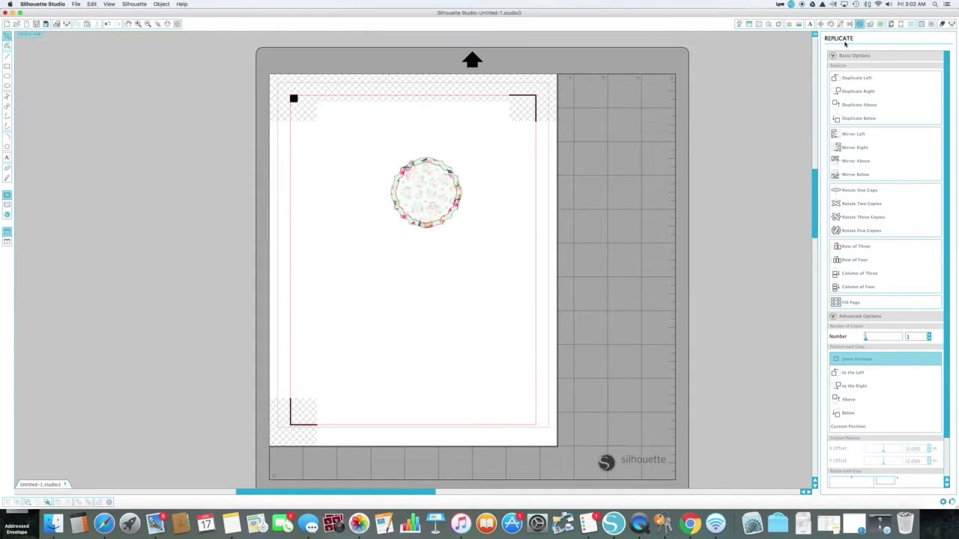
{"action": "left_click", "coordinate": [422, 214]}
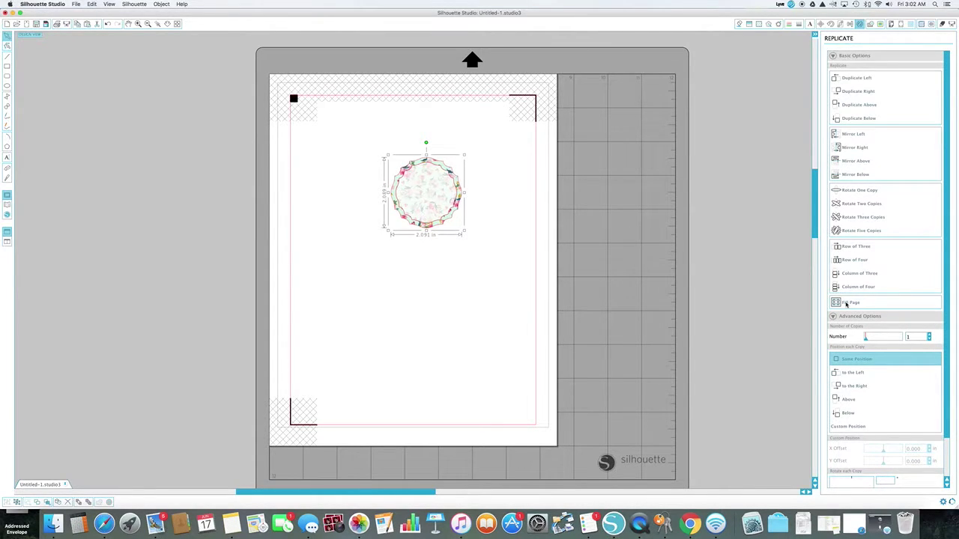
{"action": "left_click", "coordinate": [846, 303]}
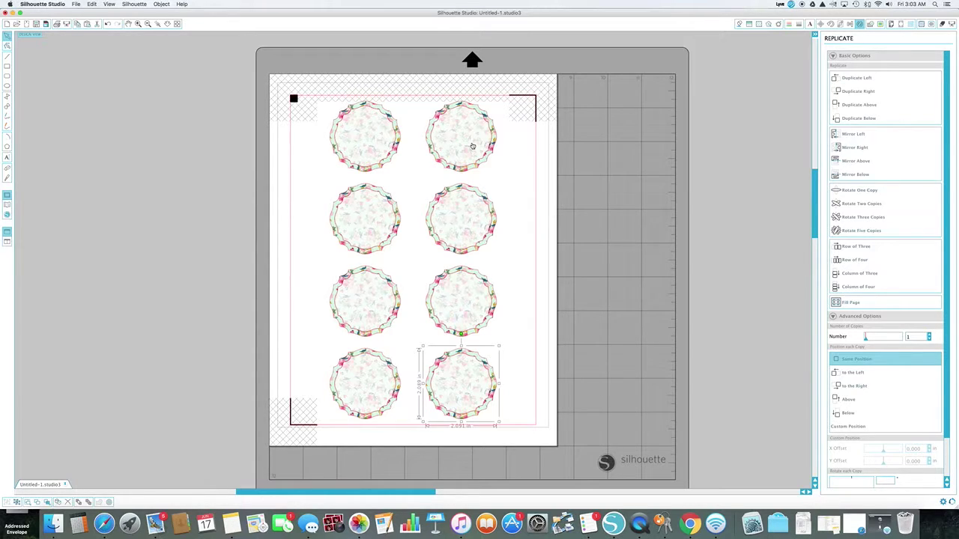
Shift the four right-column circles right and move the top-left circle onto the mat
{"action": "left_click", "coordinate": [472, 146]}
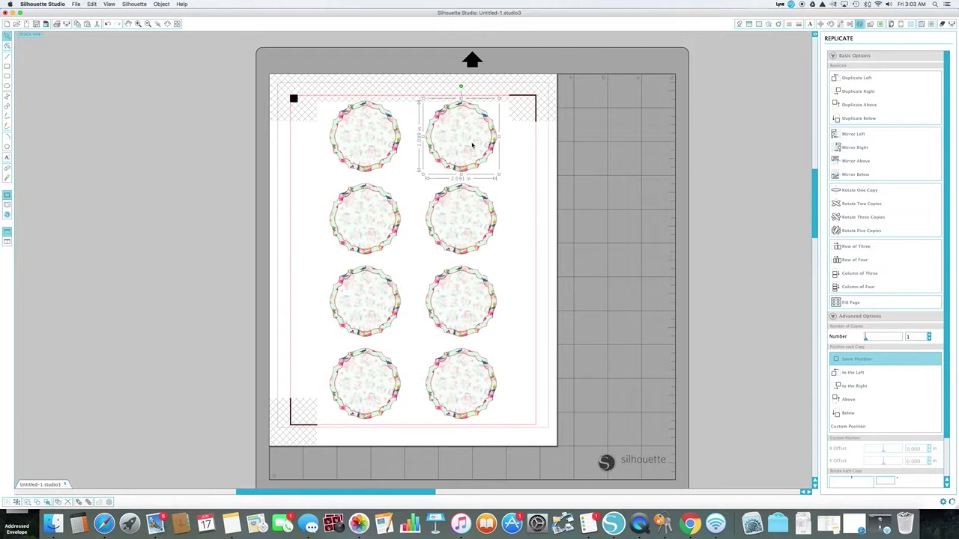
{"action": "right_click", "coordinate": [472, 145]}
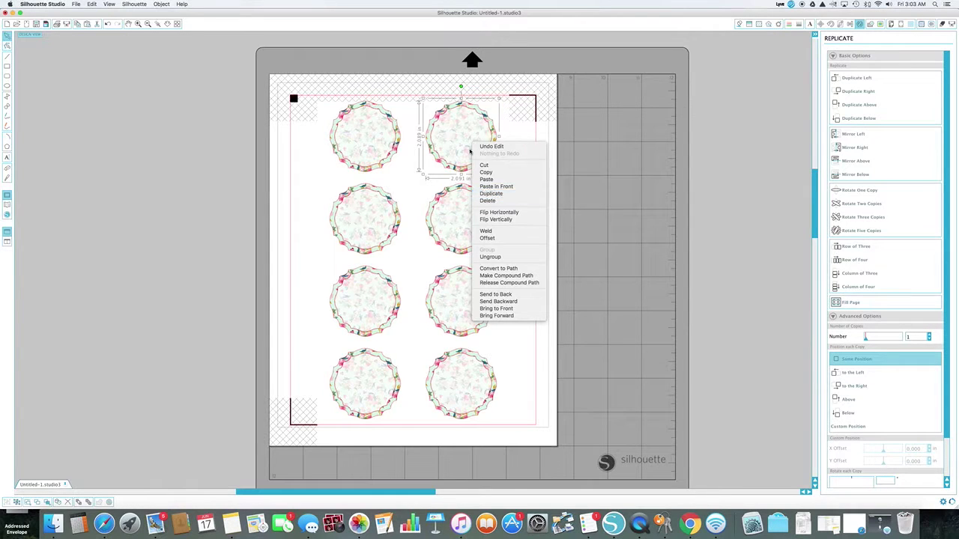
{"action": "left_click", "coordinate": [463, 165]}
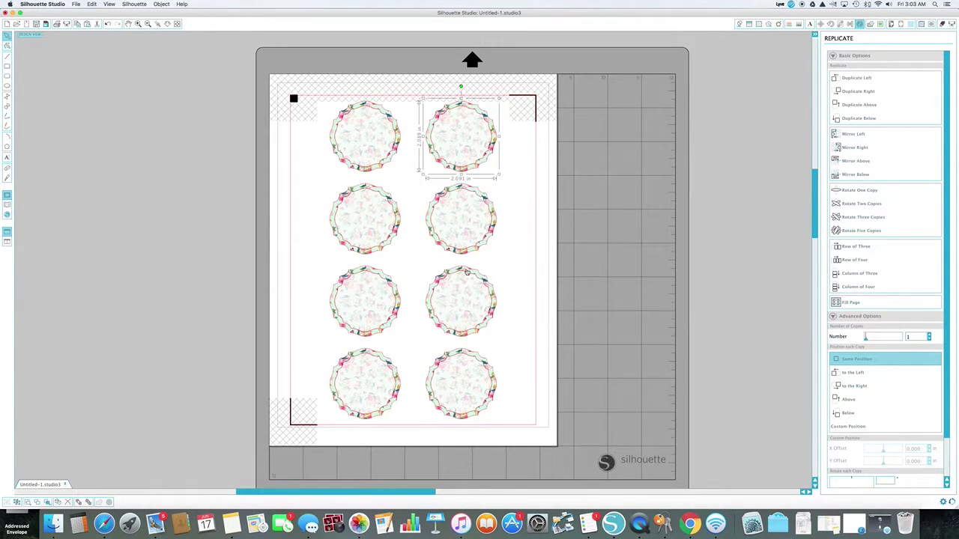
{"action": "left_click_drag", "start_coordinate": [472, 394], "coordinate": [504, 394]}
{"action": "left_click_drag", "start_coordinate": [462, 312], "coordinate": [498, 329]}
{"action": "left_click_drag", "start_coordinate": [470, 225], "coordinate": [505, 246]}
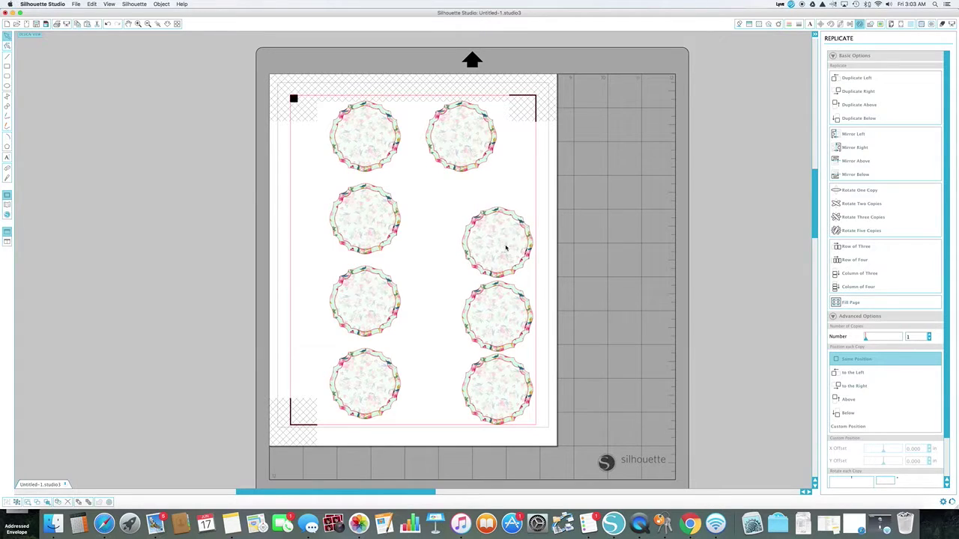
{"action": "left_click_drag", "start_coordinate": [453, 145], "coordinate": [490, 177]}
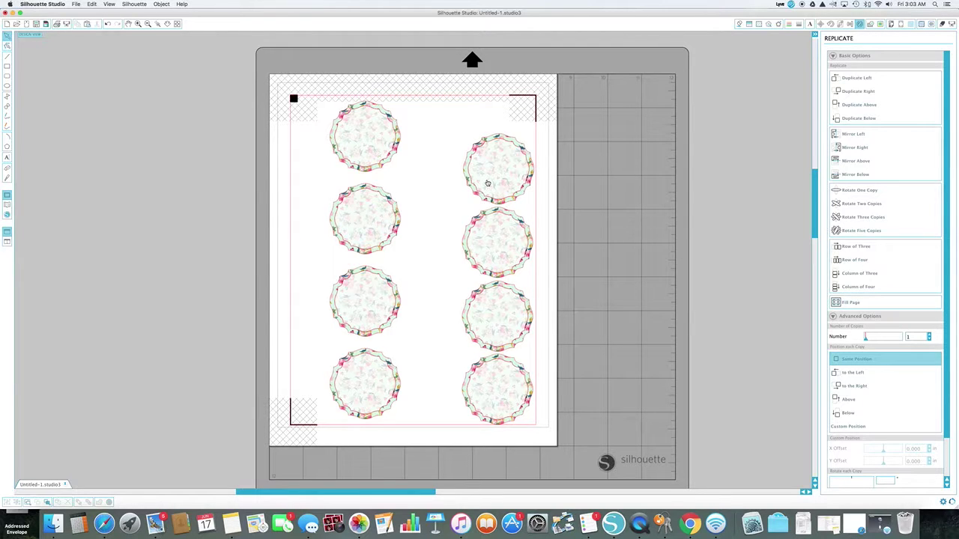
{"action": "left_click_drag", "start_coordinate": [363, 125], "coordinate": [605, 129]}
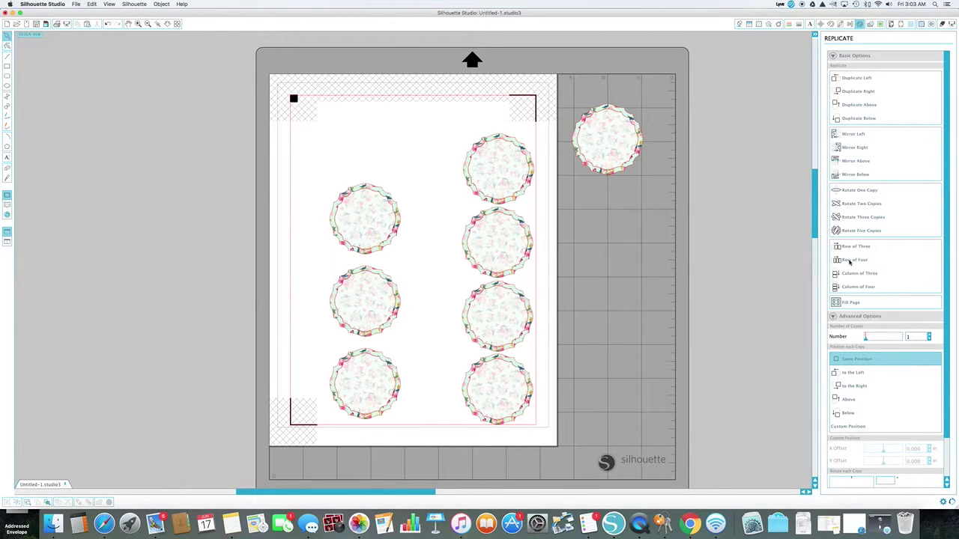
Make a Row of Three and Column of Three copies of the off-page circle
{"action": "left_click", "coordinate": [616, 143]}
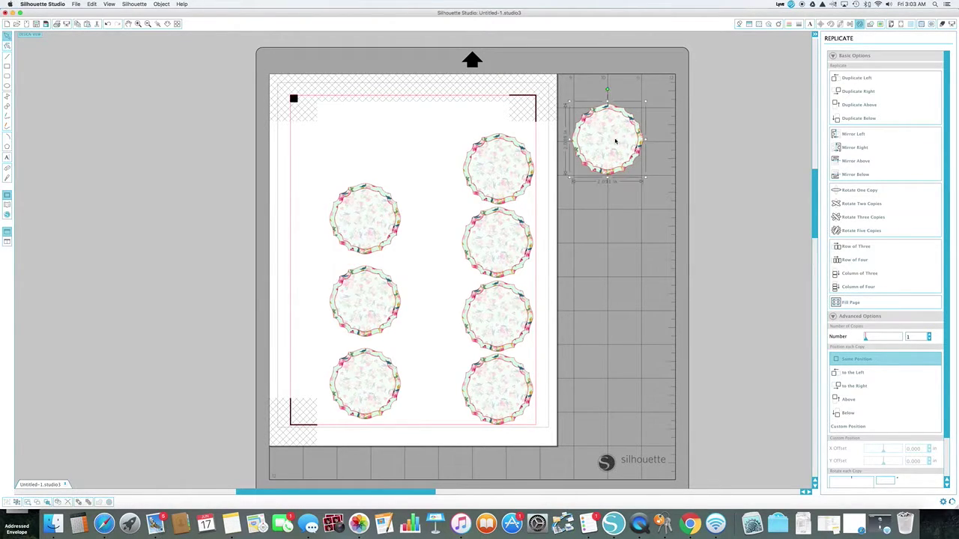
{"action": "left_click", "coordinate": [856, 247]}
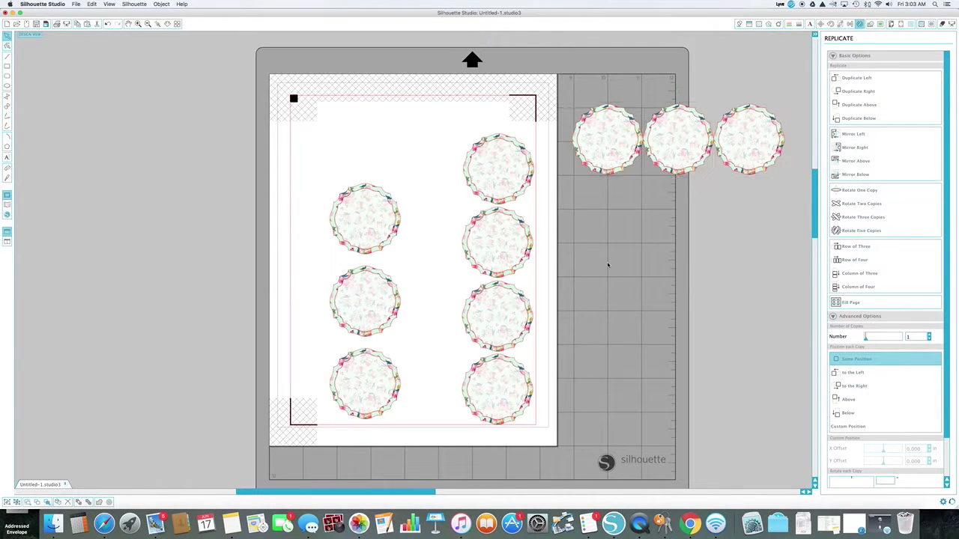
{"action": "left_click", "coordinate": [851, 275]}
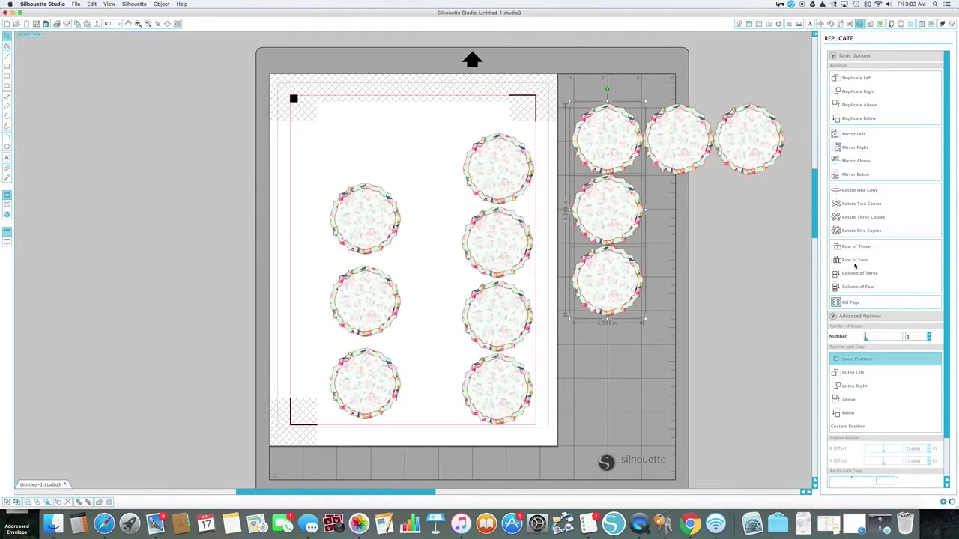
{"action": "left_click_drag", "start_coordinate": [619, 291], "coordinate": [600, 306]}
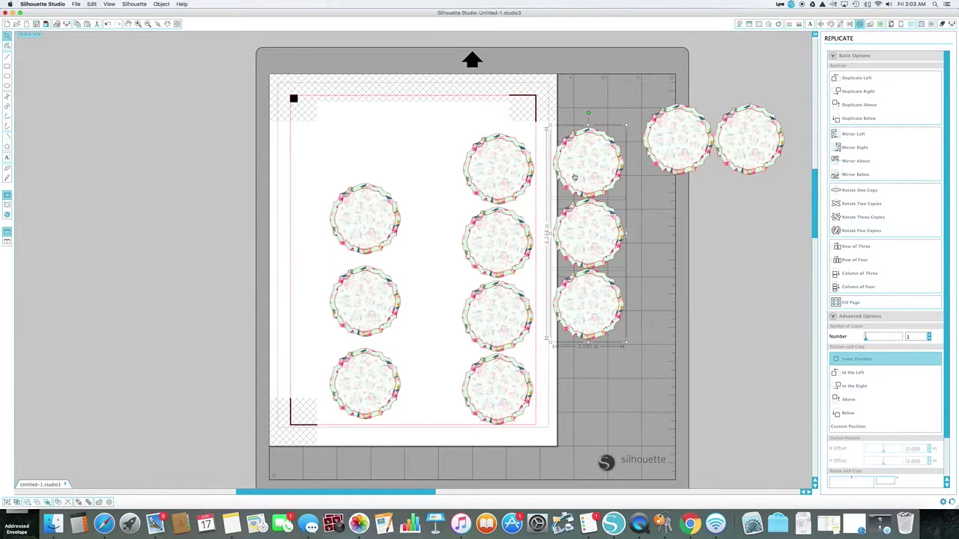
Move one circle into the page's middle gap and two circles to the top left
{"action": "left_click_drag", "start_coordinate": [373, 212], "coordinate": [430, 243]}
{"action": "mouse_move", "coordinate": [599, 178]}
{"action": "left_mouse_down"}
{"action": "mouse_move", "coordinate": [402, 143]}
{"action": "mouse_move", "coordinate": [610, 173]}
{"action": "mouse_move", "coordinate": [591, 164]}
{"action": "left_mouse_up"}
{"action": "left_click_drag", "start_coordinate": [634, 97], "coordinate": [792, 214]}
{"action": "left_click_drag", "start_coordinate": [651, 142], "coordinate": [342, 145]}
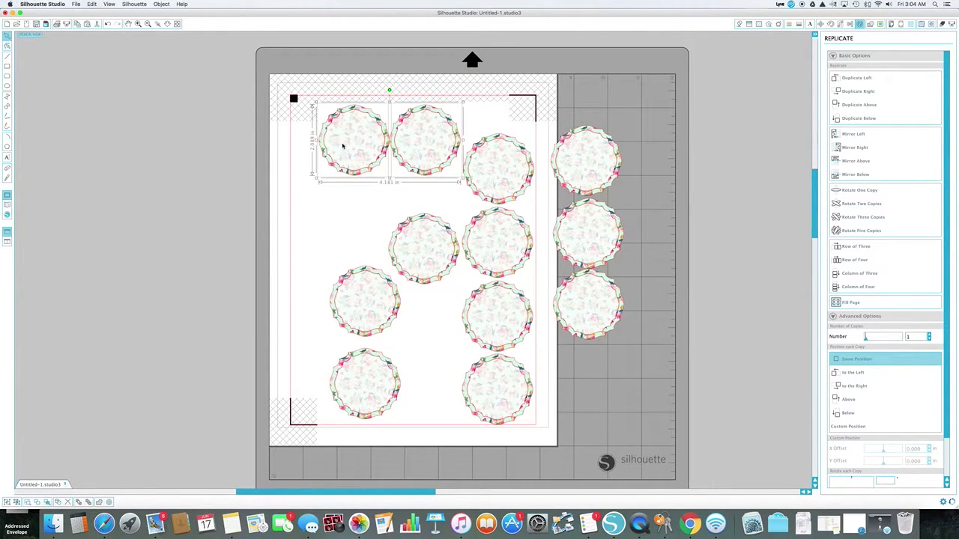
Align the top-left and upper-right circles into the top row
{"action": "left_click", "coordinate": [342, 213]}
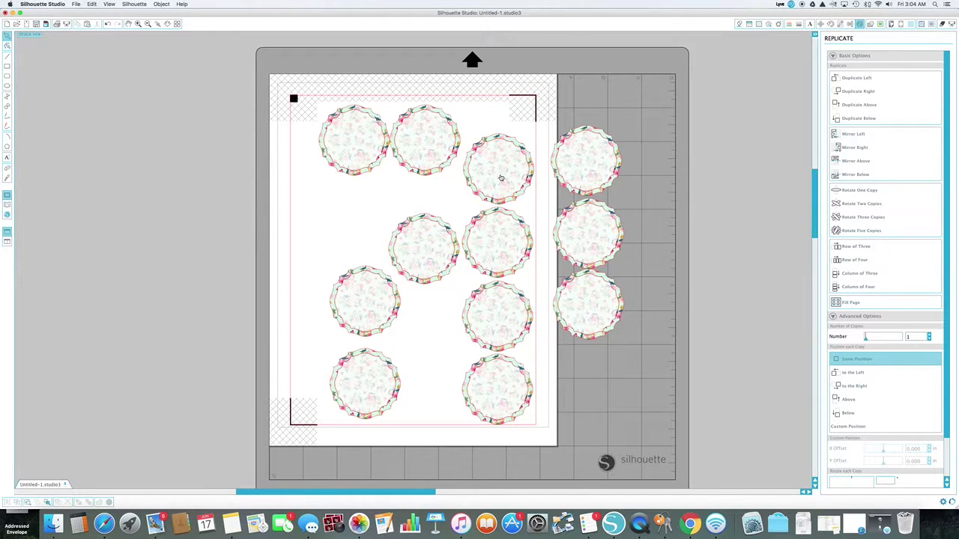
{"action": "left_click_drag", "start_coordinate": [349, 150], "coordinate": [343, 153]}
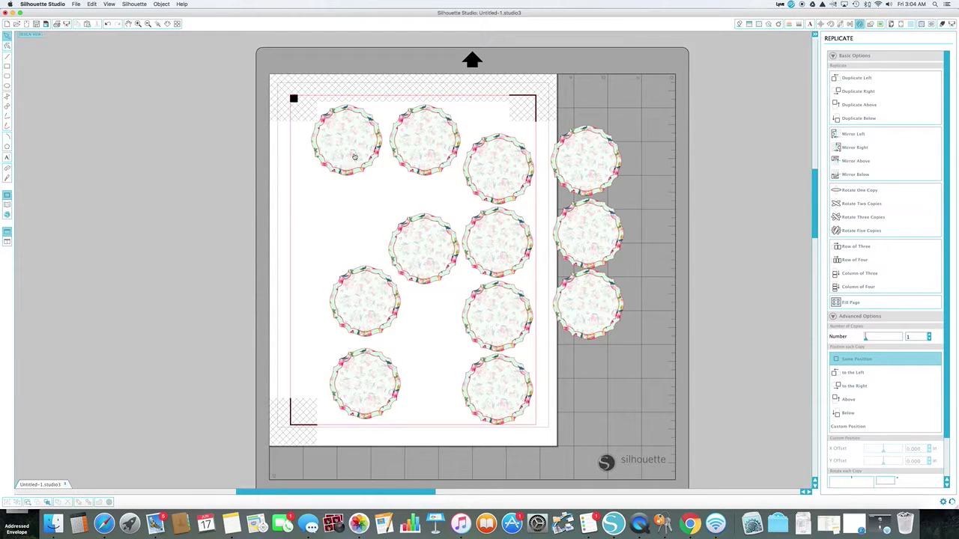
{"action": "left_click_drag", "start_coordinate": [484, 182], "coordinate": [485, 170]}
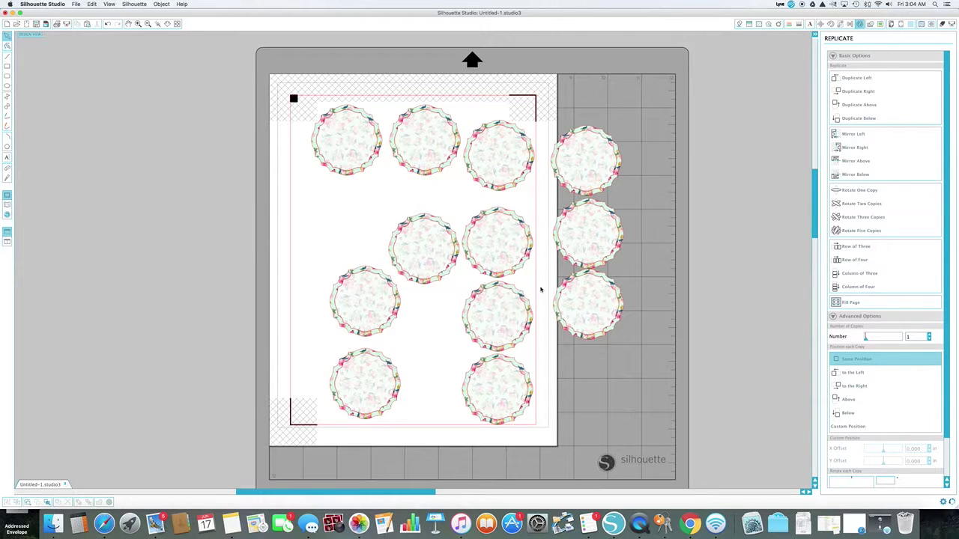
Bring the three mat circles onto the page and pack all circles into four tight rows
{"action": "left_click_drag", "start_coordinate": [590, 161], "coordinate": [333, 213]}
{"action": "left_click_drag", "start_coordinate": [417, 239], "coordinate": [393, 196]}
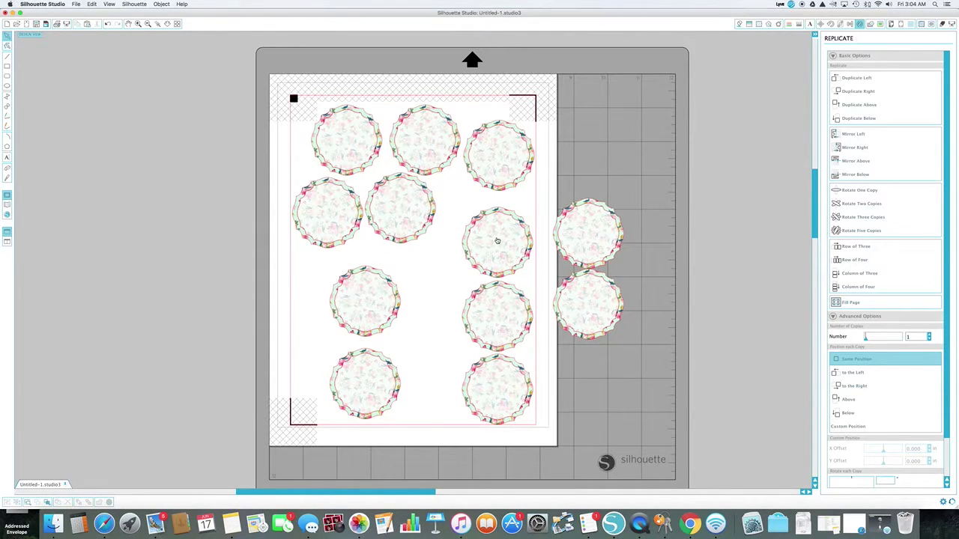
{"action": "left_click_drag", "start_coordinate": [496, 241], "coordinate": [470, 221]}
{"action": "left_click_drag", "start_coordinate": [499, 317], "coordinate": [499, 293]}
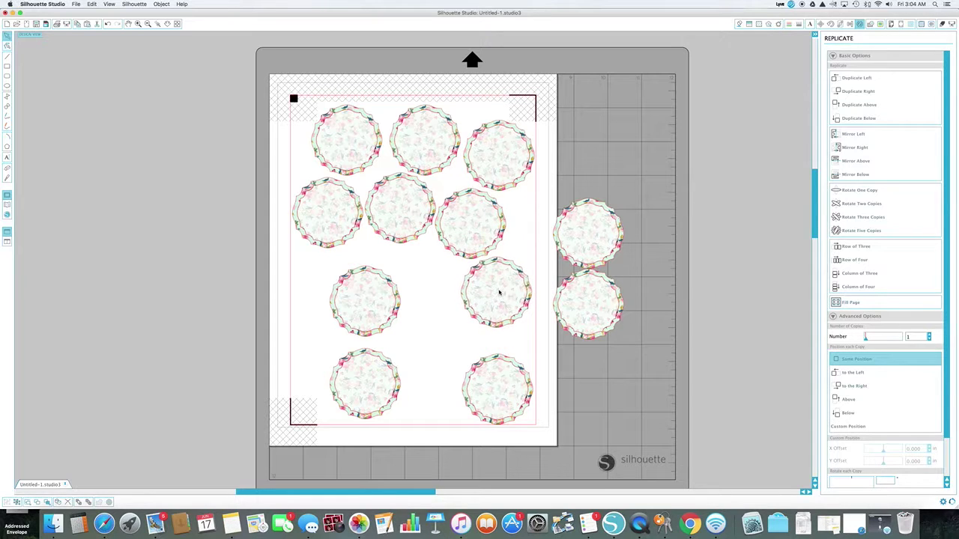
{"action": "left_click_drag", "start_coordinate": [355, 293], "coordinate": [319, 282]}
{"action": "left_click_drag", "start_coordinate": [598, 238], "coordinate": [416, 289]}
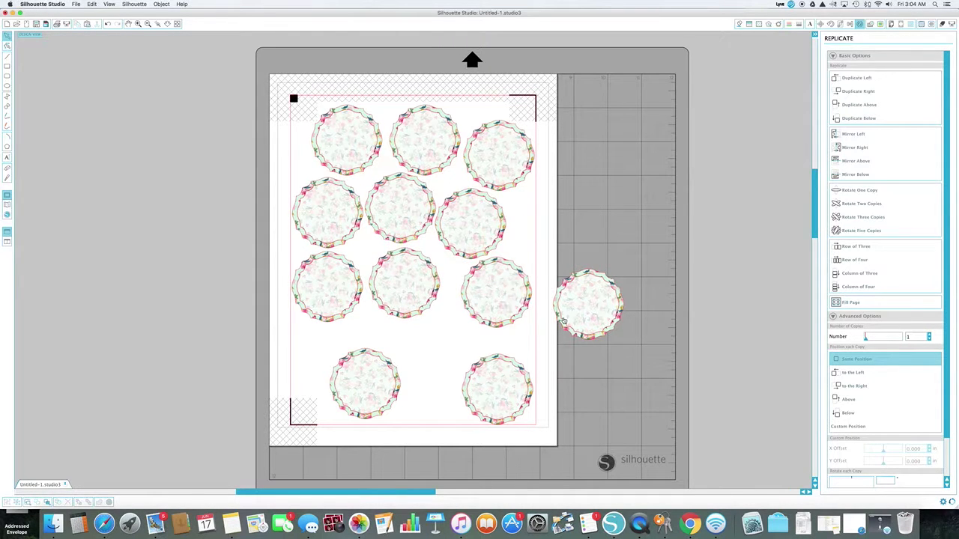
{"action": "left_click_drag", "start_coordinate": [592, 314], "coordinate": [438, 365]}
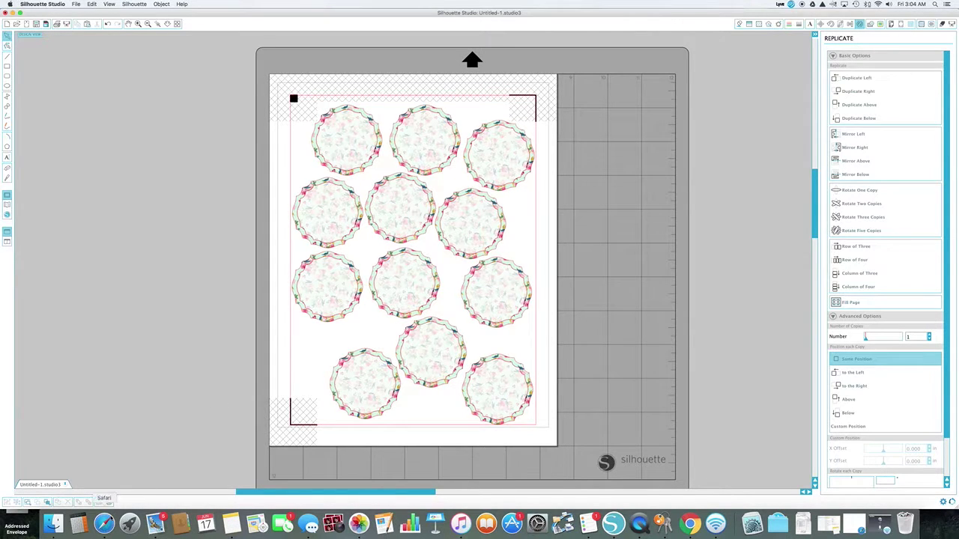
{"action": "left_click", "coordinate": [104, 523]}
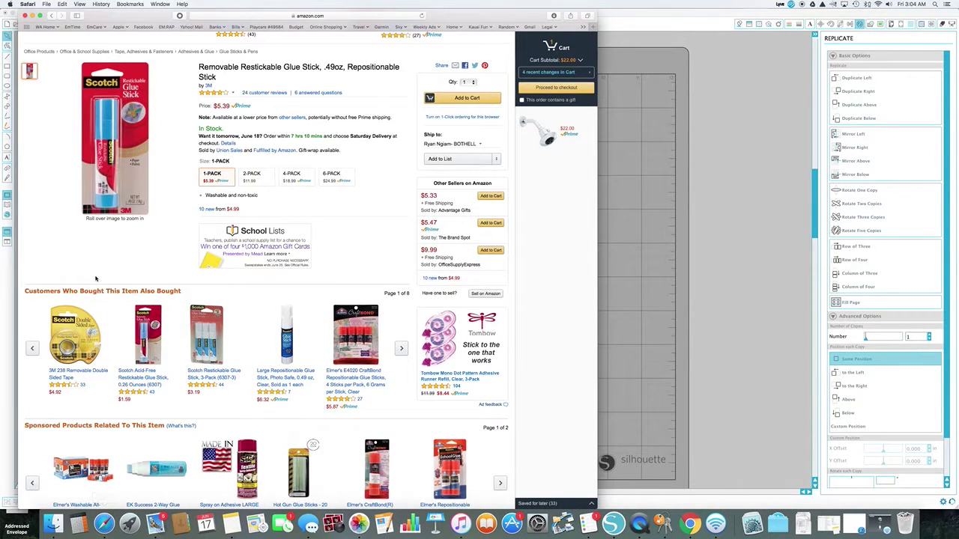
{"action": "mouse_move", "coordinate": [113, 202]}
{"action": "left_click", "coordinate": [645, 212]}
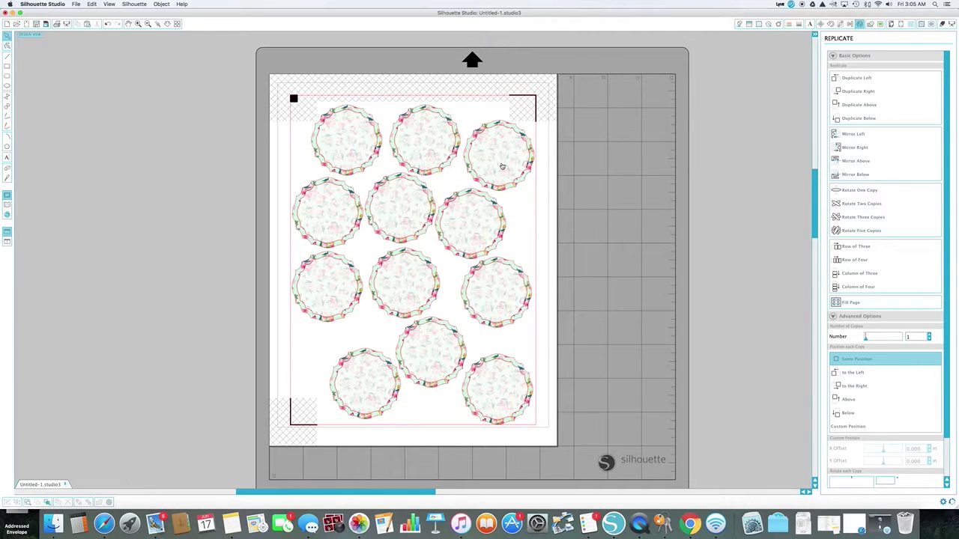
Switch between the Library and the drawing area to show the 8.5 × 11 in page settings
{"action": "left_click", "coordinate": [7, 207]}
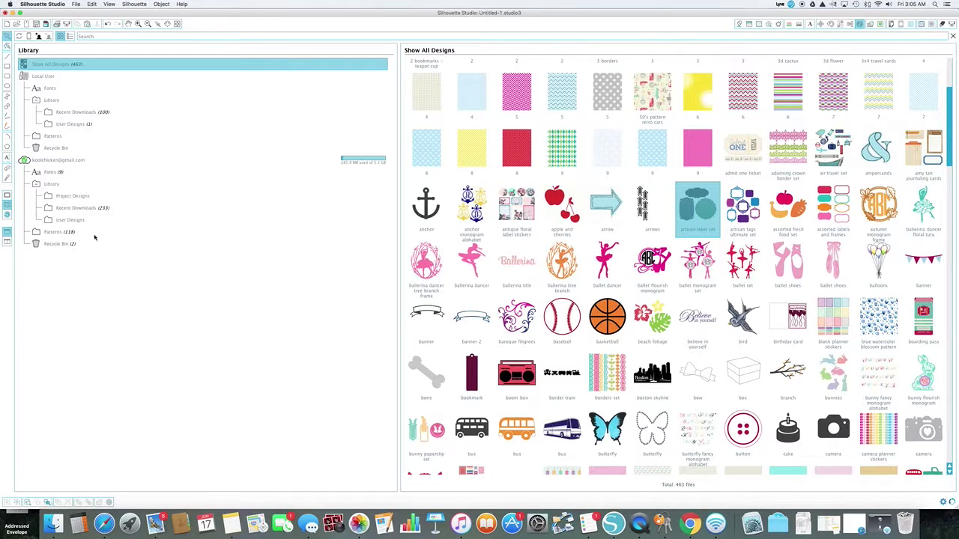
{"action": "left_click", "coordinate": [7, 197]}
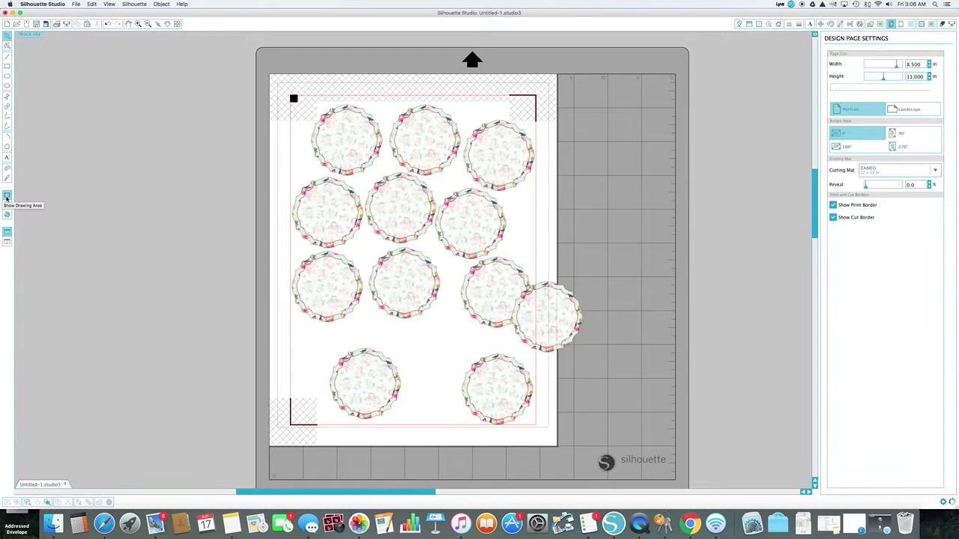
{"action": "left_click", "coordinate": [7, 206]}
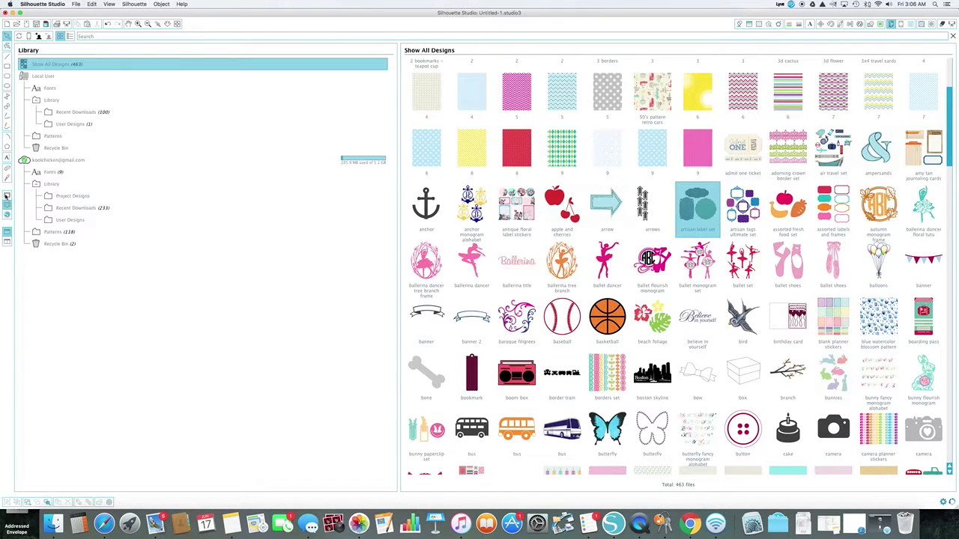
{"action": "left_click", "coordinate": [7, 196]}
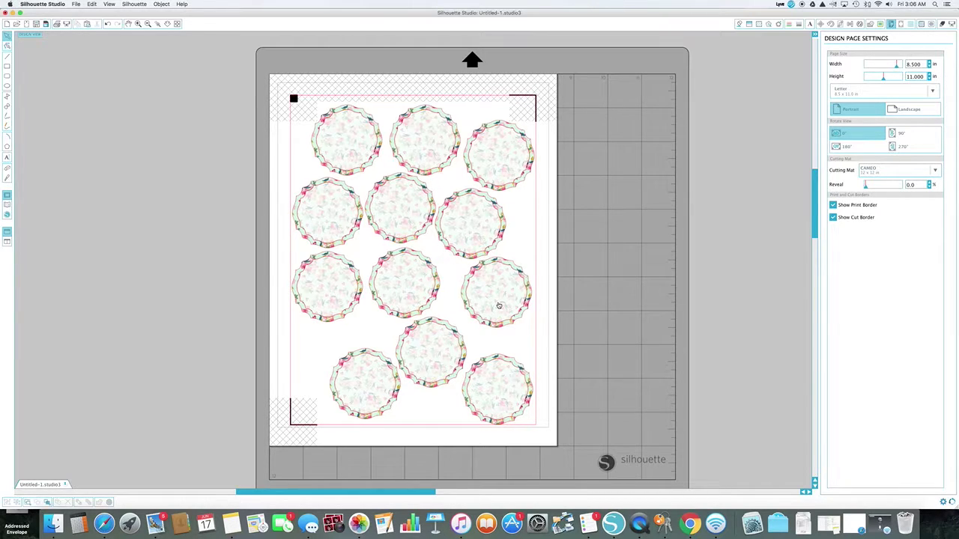
Move two circles onto the mat, using Bring Forward on one and separating the pair
{"action": "left_click_drag", "start_coordinate": [498, 306], "coordinate": [597, 310]}
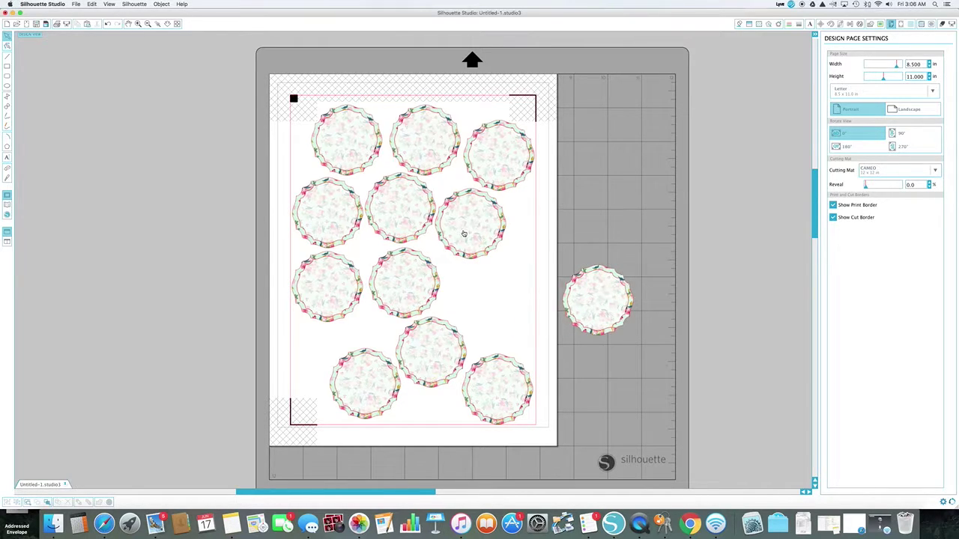
{"action": "left_click_drag", "start_coordinate": [465, 231], "coordinate": [473, 299]}
{"action": "right_click", "coordinate": [473, 298]}
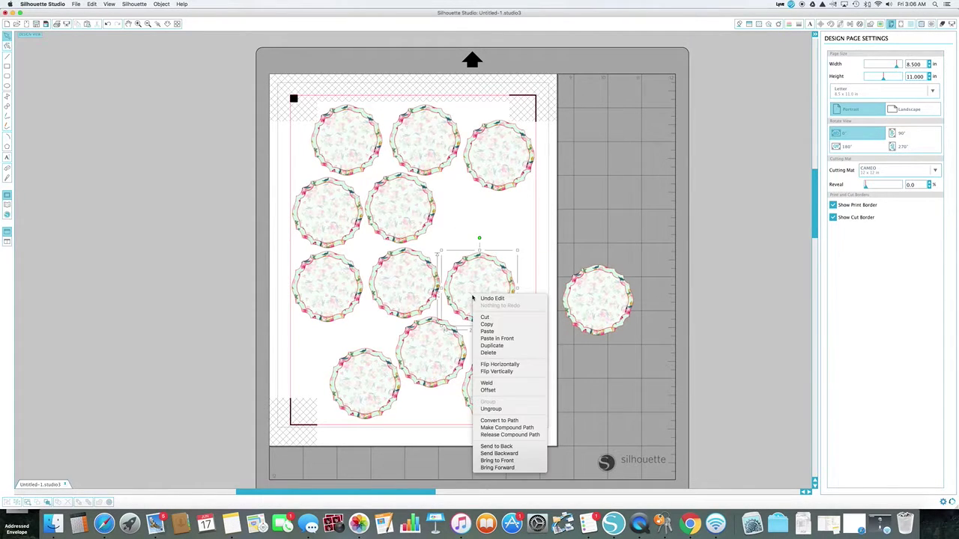
{"action": "left_click", "coordinate": [495, 468]}
{"action": "left_click_drag", "start_coordinate": [497, 307], "coordinate": [612, 320]}
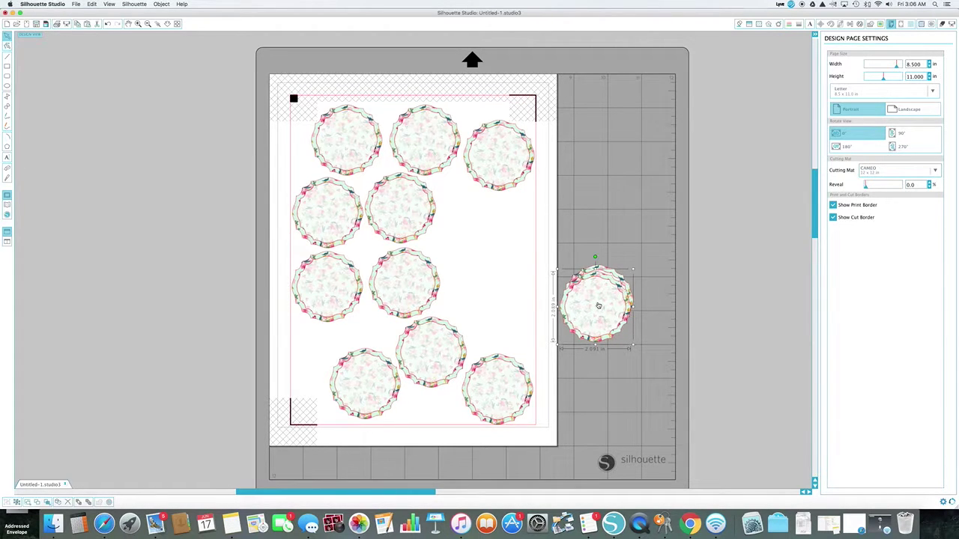
{"action": "left_click_drag", "start_coordinate": [598, 305], "coordinate": [605, 283]}
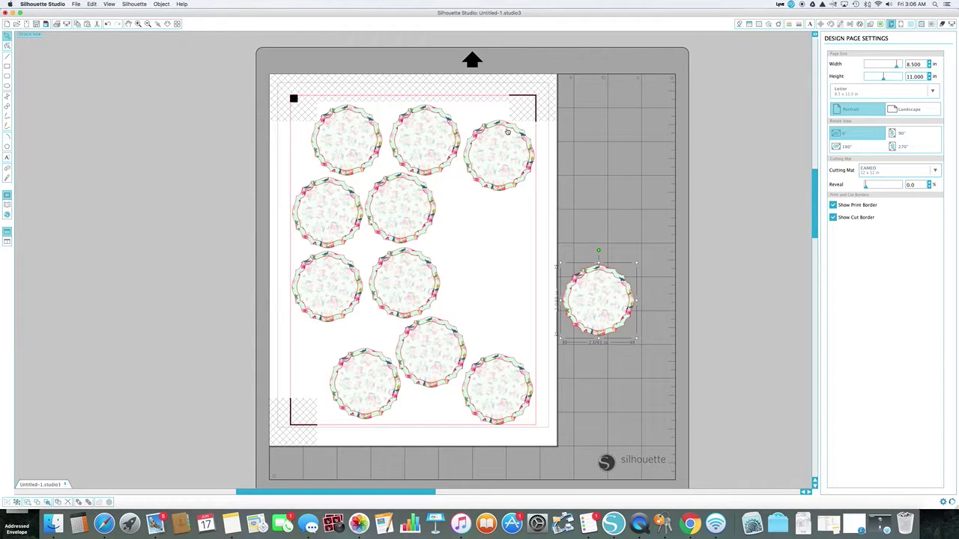
Fill the top-right spot with a circle, completing the three-circle top row
{"action": "left_click_drag", "start_coordinate": [508, 133], "coordinate": [525, 272]}
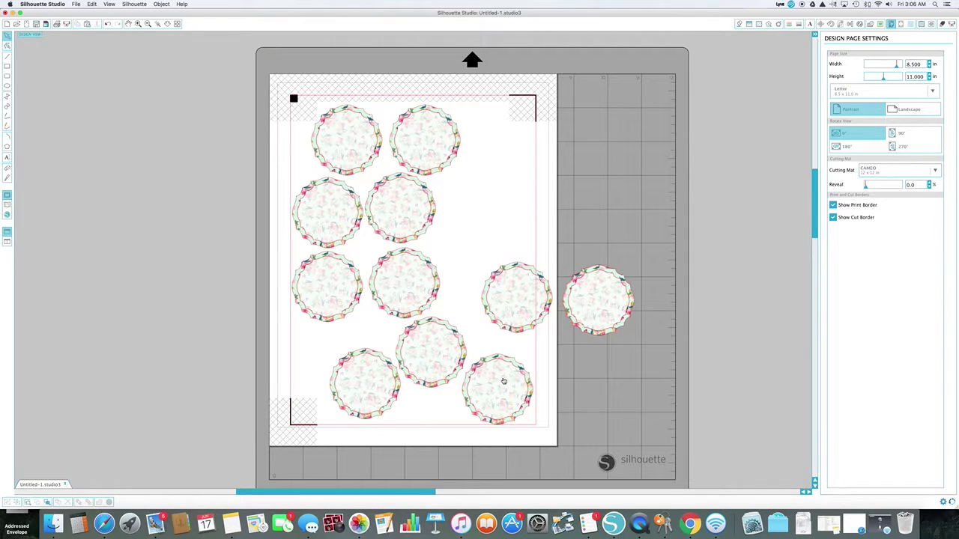
{"action": "left_click", "coordinate": [595, 297]}
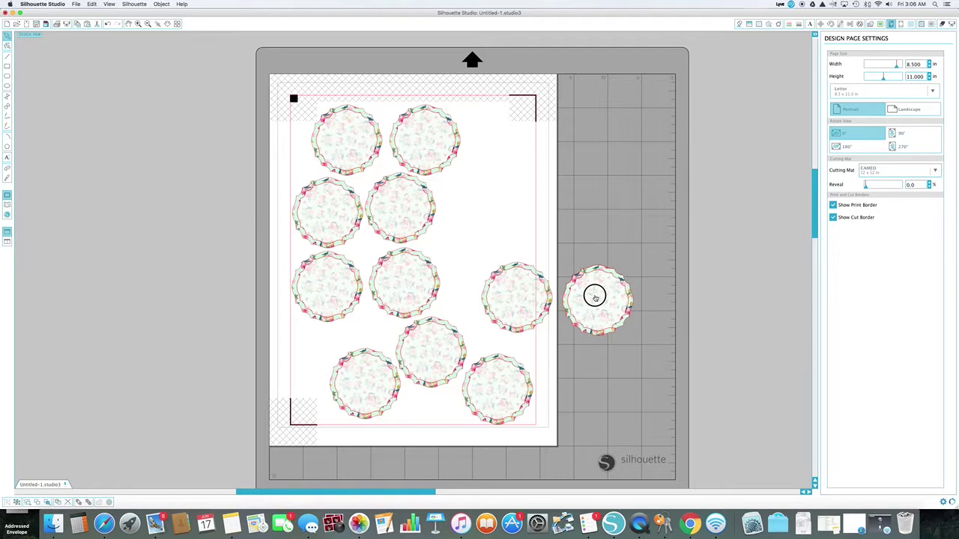
{"action": "left_click", "coordinate": [622, 221]}
{"action": "left_click_drag", "start_coordinate": [605, 292], "coordinate": [504, 152]}
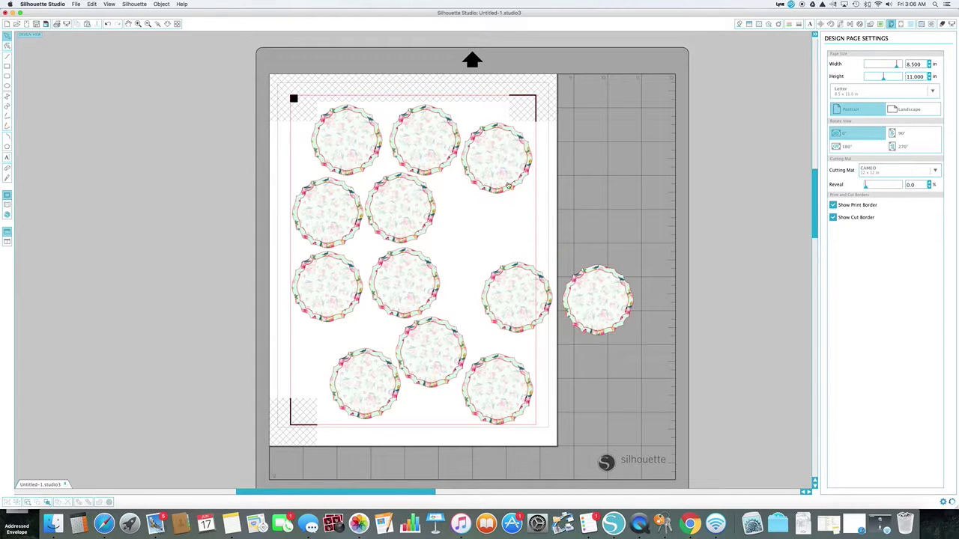
Move the spare mat circle into the empty right-middle spot on the page
{"action": "left_click_drag", "start_coordinate": [527, 302], "coordinate": [485, 236]}
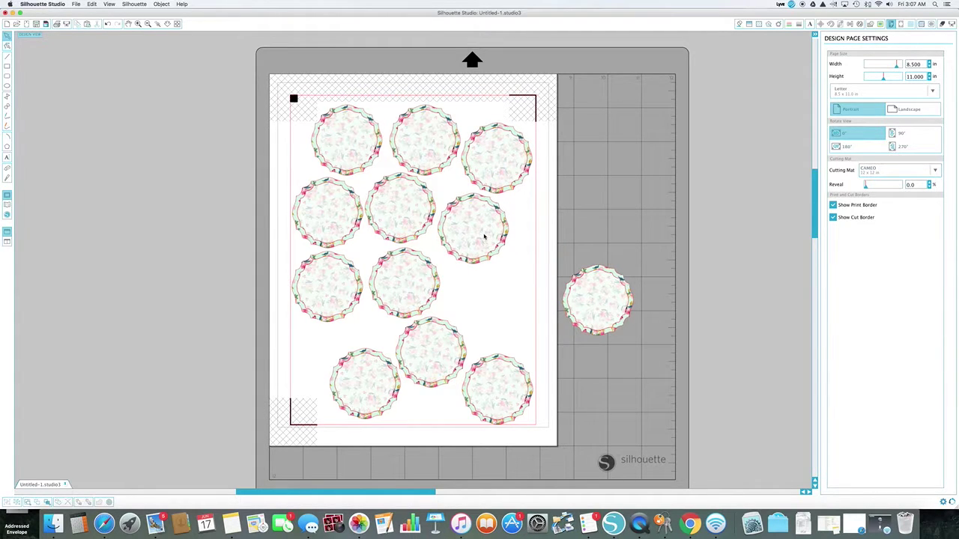
{"action": "left_click_drag", "start_coordinate": [591, 299], "coordinate": [484, 308]}
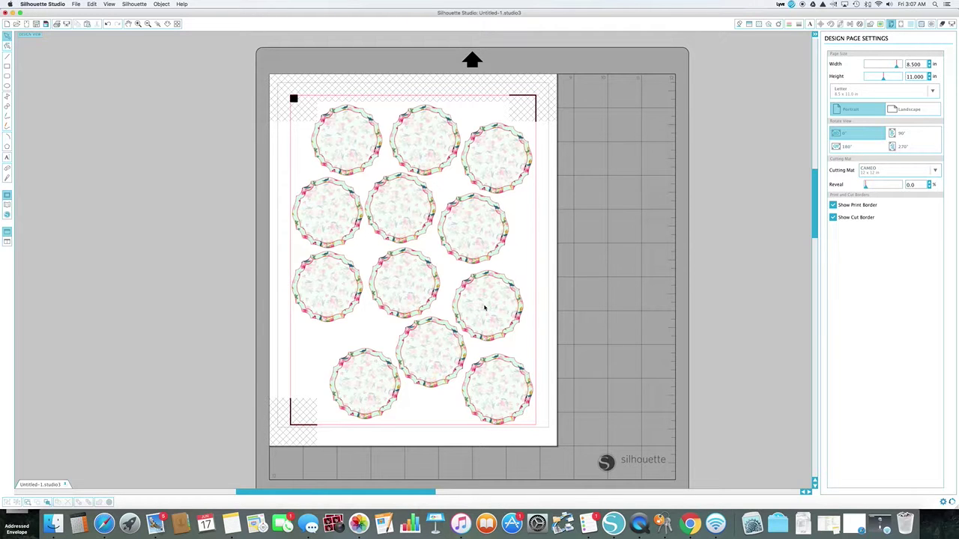
{"action": "left_click_drag", "start_coordinate": [484, 307], "coordinate": [495, 317]}
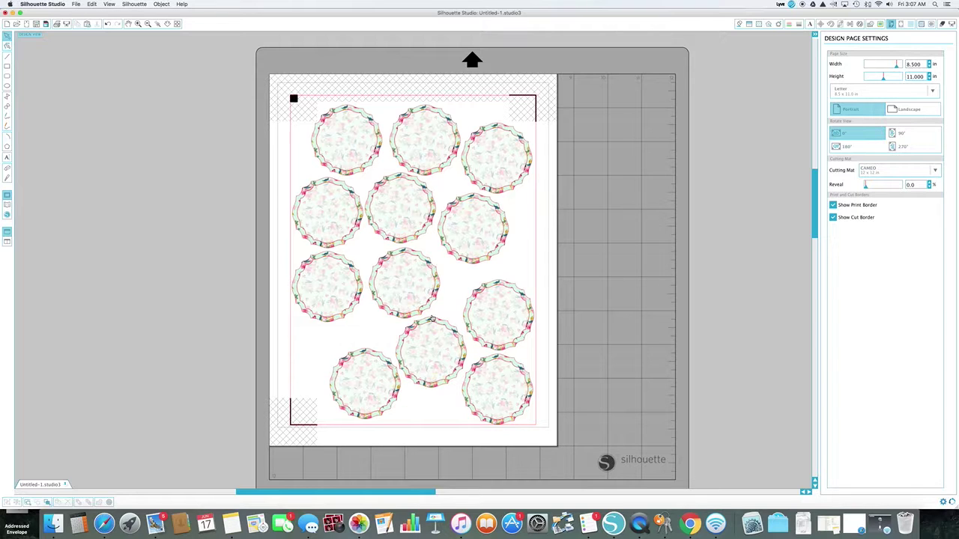
{"action": "left_click", "coordinate": [502, 328]}
Nudge the circles into three tightly packed, staggered columns within the registration marks
{"action": "left_click_drag", "start_coordinate": [480, 234], "coordinate": [504, 249]}
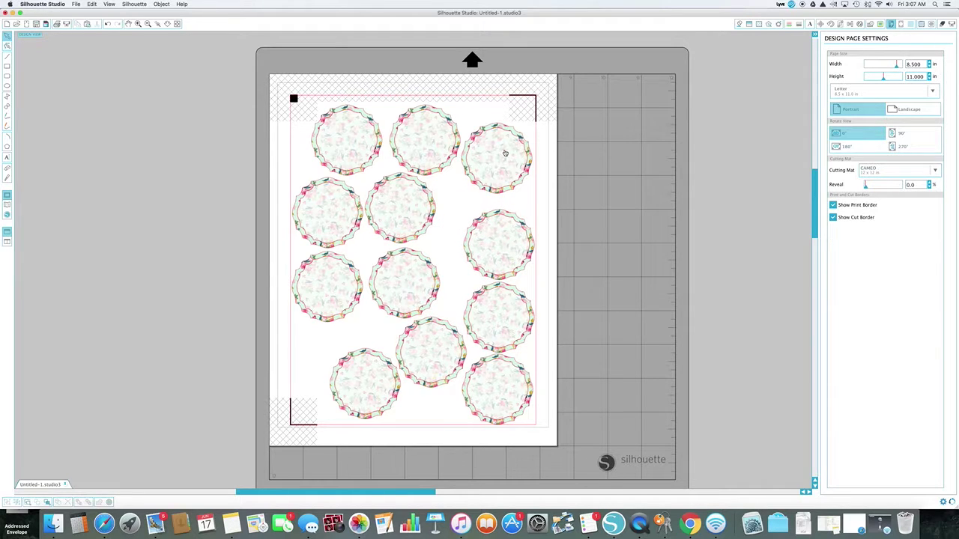
{"action": "left_click_drag", "start_coordinate": [501, 149], "coordinate": [505, 166]}
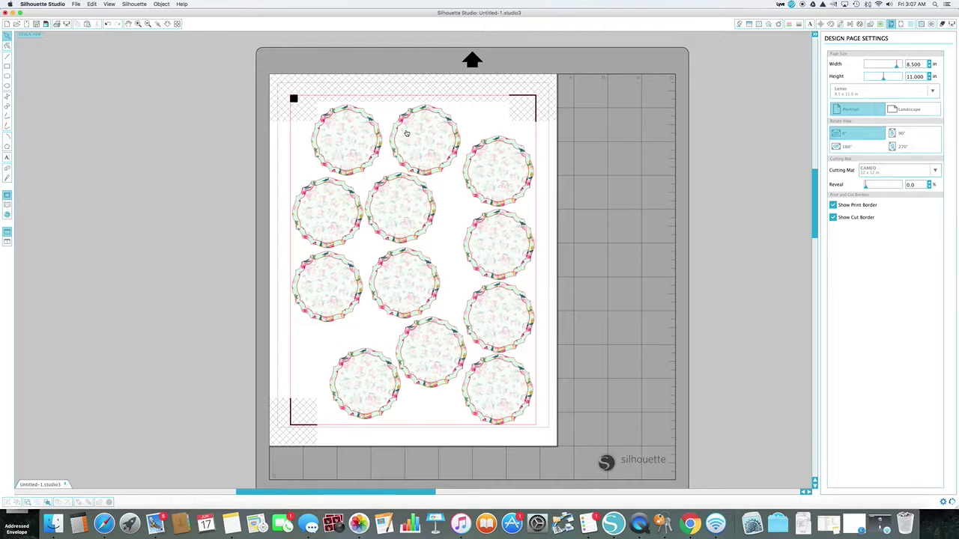
{"action": "mouse_move", "coordinate": [406, 133]}
{"action": "left_mouse_down"}
{"action": "mouse_move", "coordinate": [422, 125]}
{"action": "mouse_move", "coordinate": [414, 130]}
{"action": "left_mouse_up"}
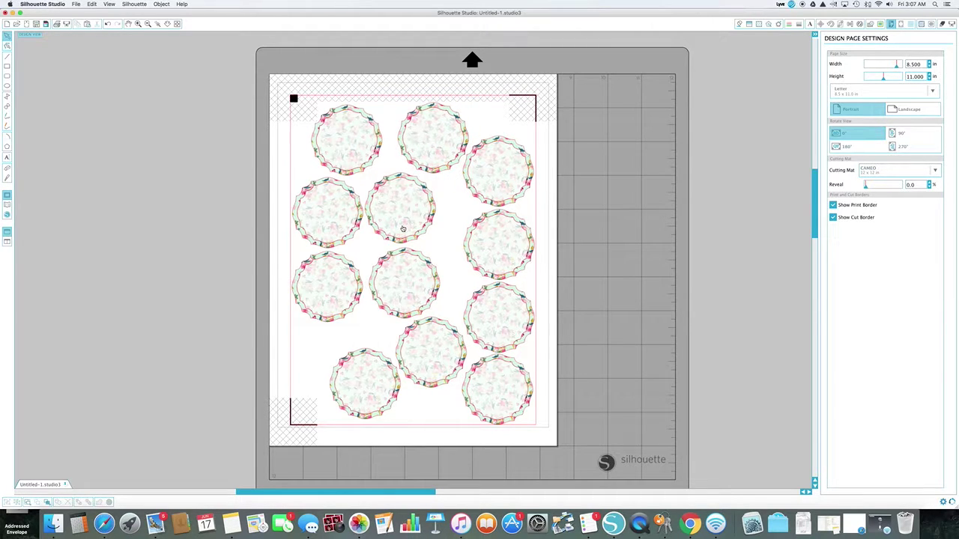
{"action": "left_click_drag", "start_coordinate": [403, 228], "coordinate": [432, 228]}
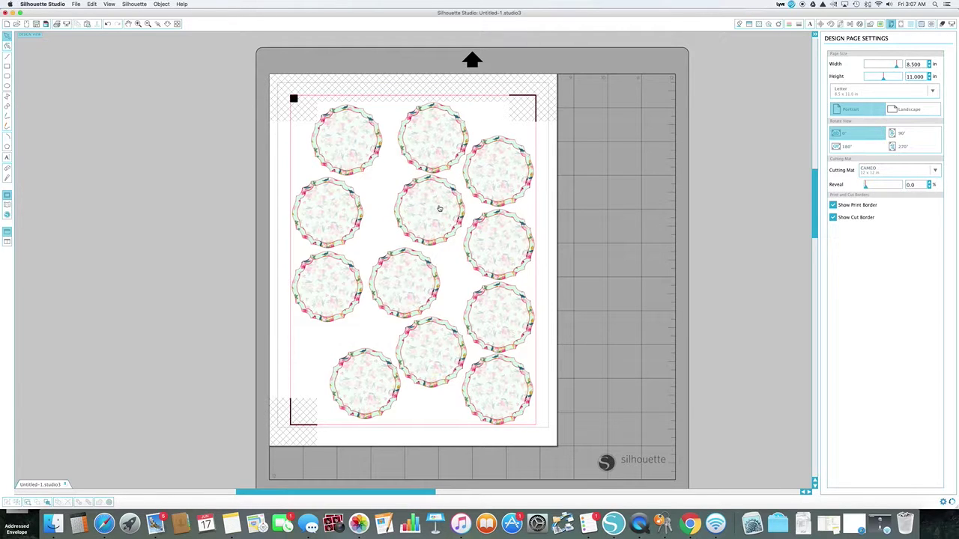
{"action": "left_click_drag", "start_coordinate": [395, 295], "coordinate": [421, 289]}
{"action": "left_click_drag", "start_coordinate": [429, 326], "coordinate": [430, 331]}
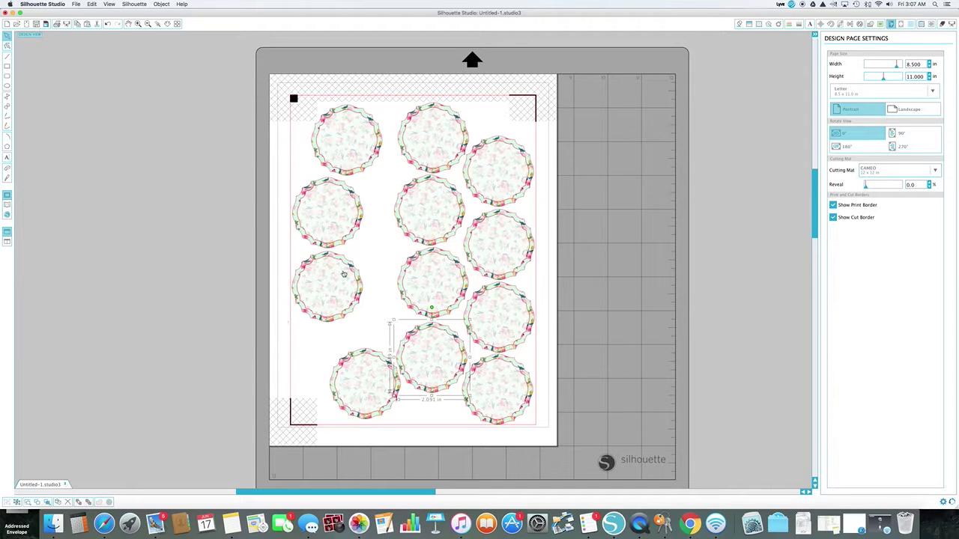
{"action": "left_click_drag", "start_coordinate": [344, 274], "coordinate": [375, 268]}
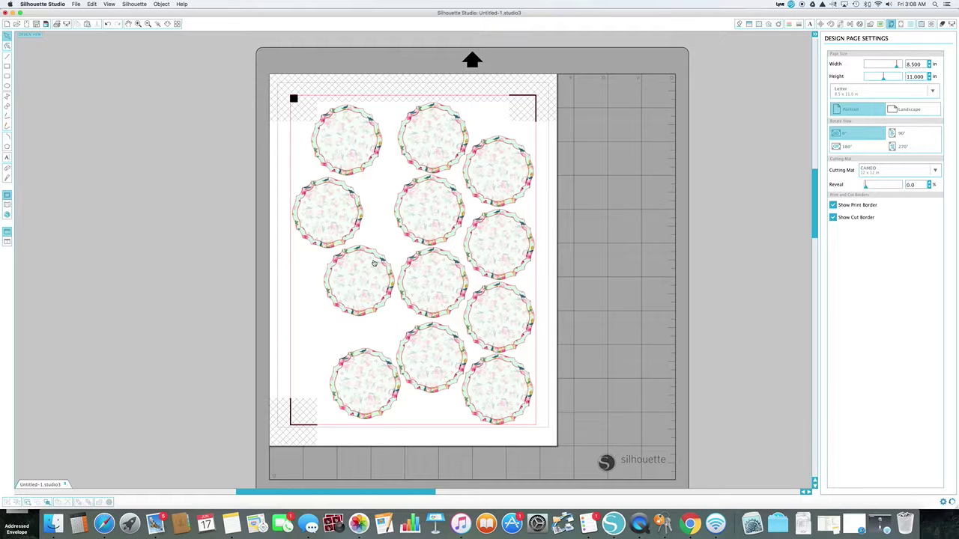